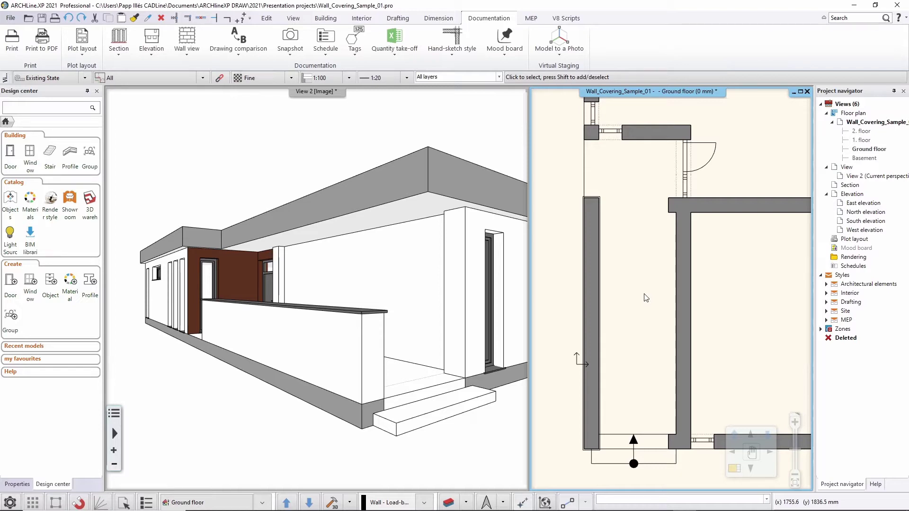
# - Select the plain right-hand vertical wall in the floor plan and delete it
pyautogui.click(677, 270)
pyautogui.press('Delete')
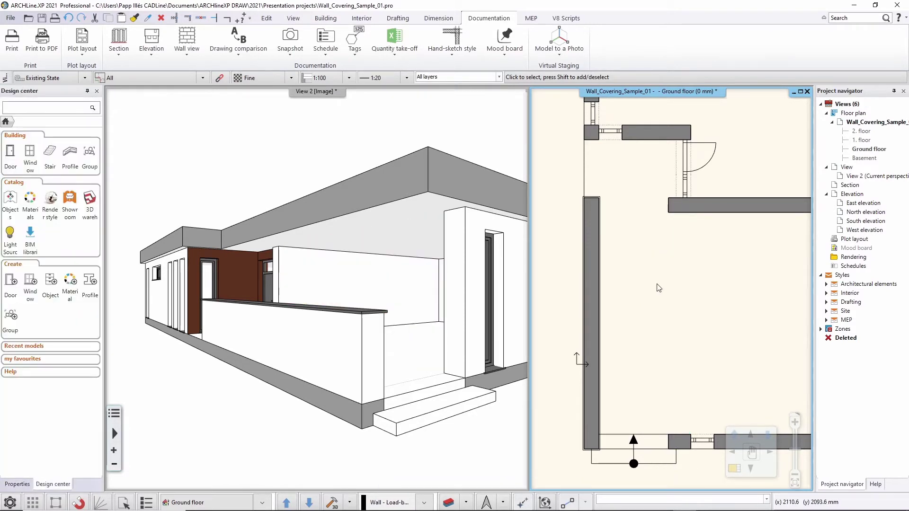
# - Draw a straight 380 mm Ext. wall + panel cover wall from the upper corner to the lower endpoint
pyautogui.click(323, 21)
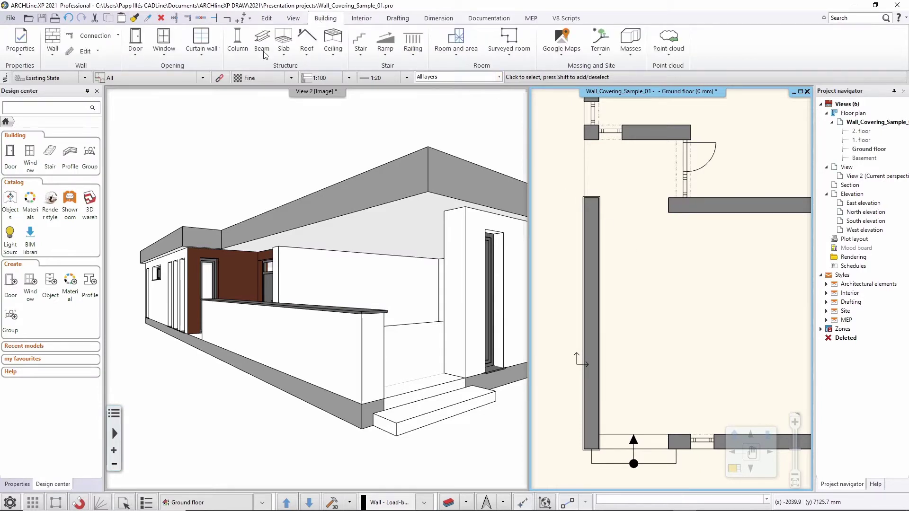
pyautogui.click(52, 47)
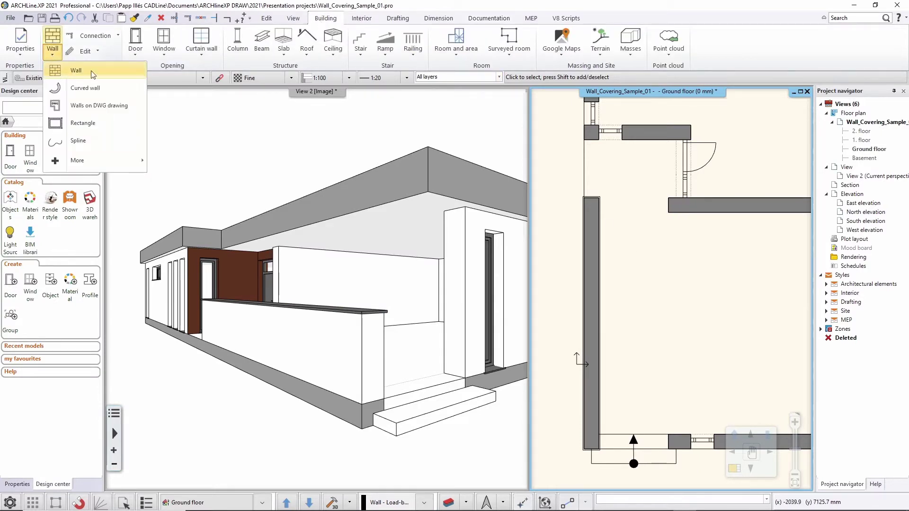
pyautogui.click(75, 70)
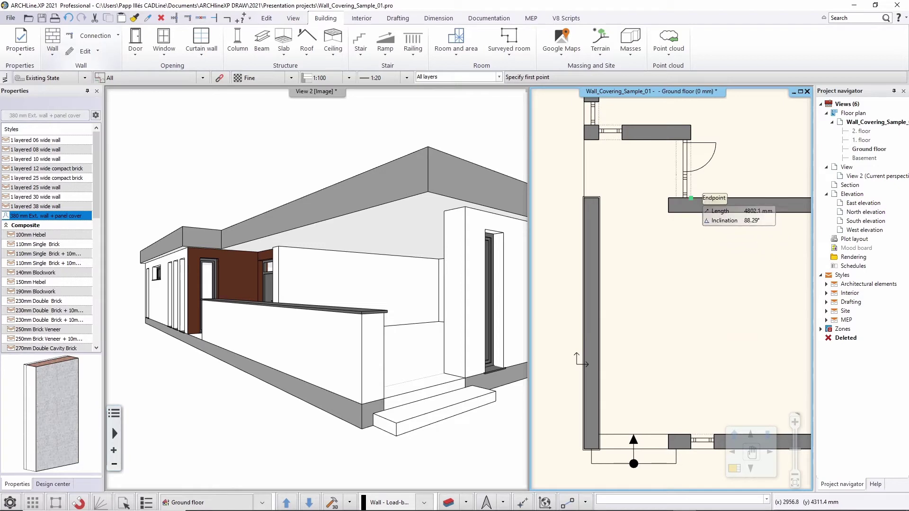
pyautogui.click(690, 212)
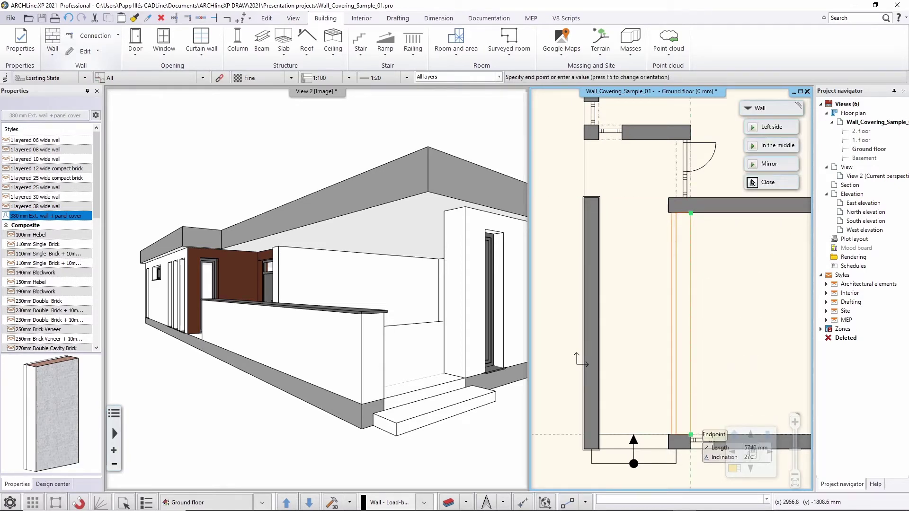
pyautogui.click(690, 434)
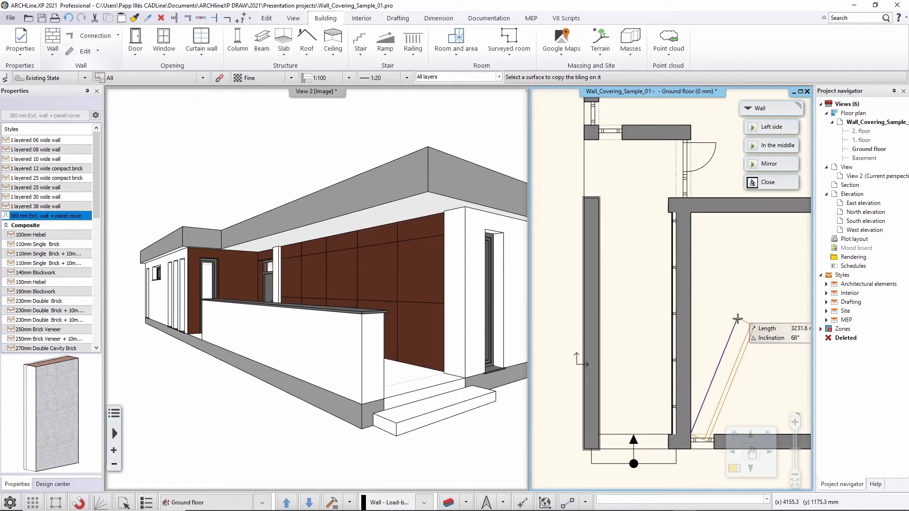
pyautogui.press('Escape')
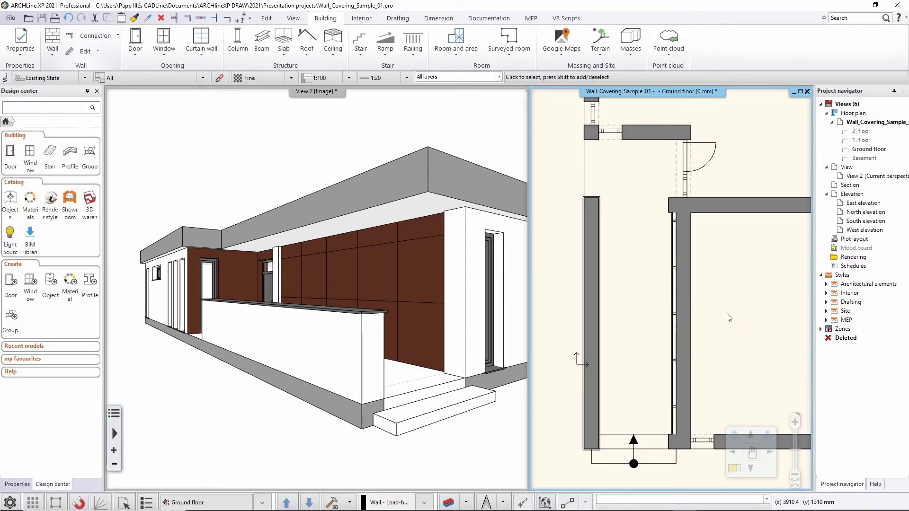
# - Zoom and pan the floor plan to centre the new wall
pyautogui.scroll(2, 677, 279)
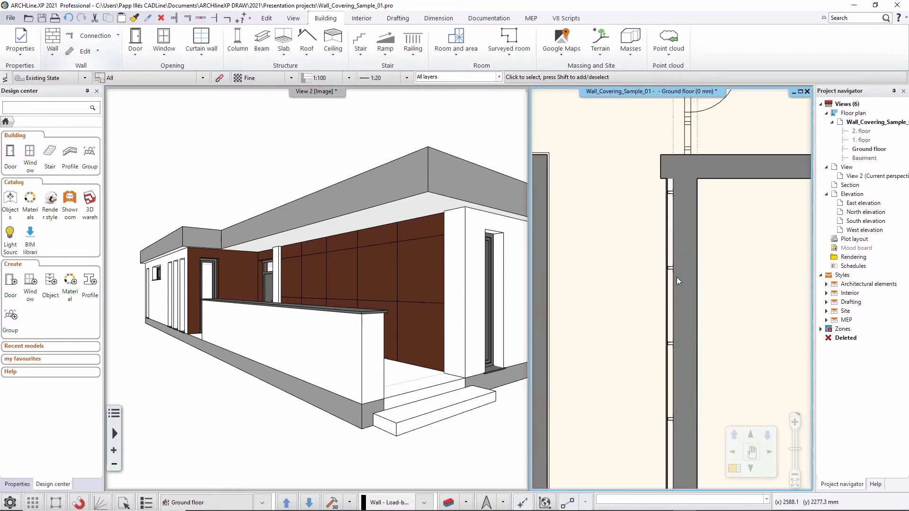
pyautogui.scroll(1, 677, 280)
pyautogui.scroll(2, 673, 176)
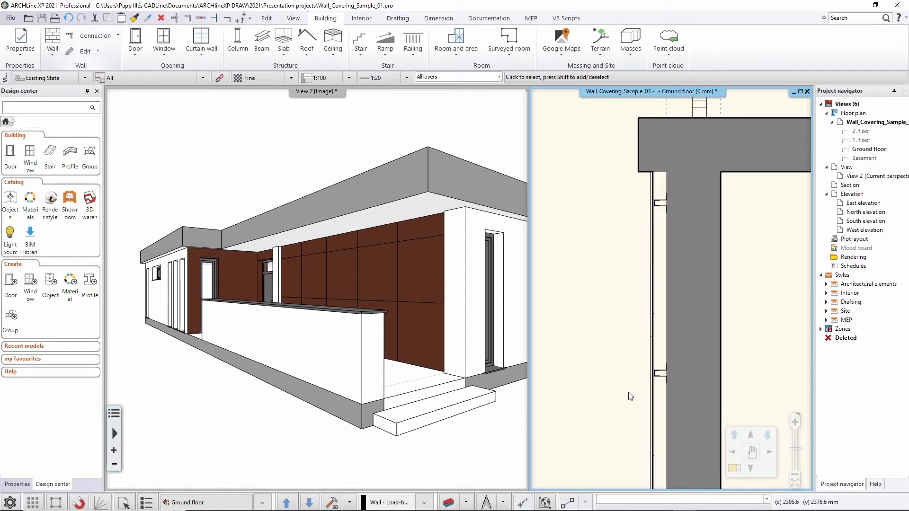
pyautogui.scroll(-1, 630, 395)
pyautogui.moveTo(630, 396); pyautogui.dragTo(646, 326, button='middle')
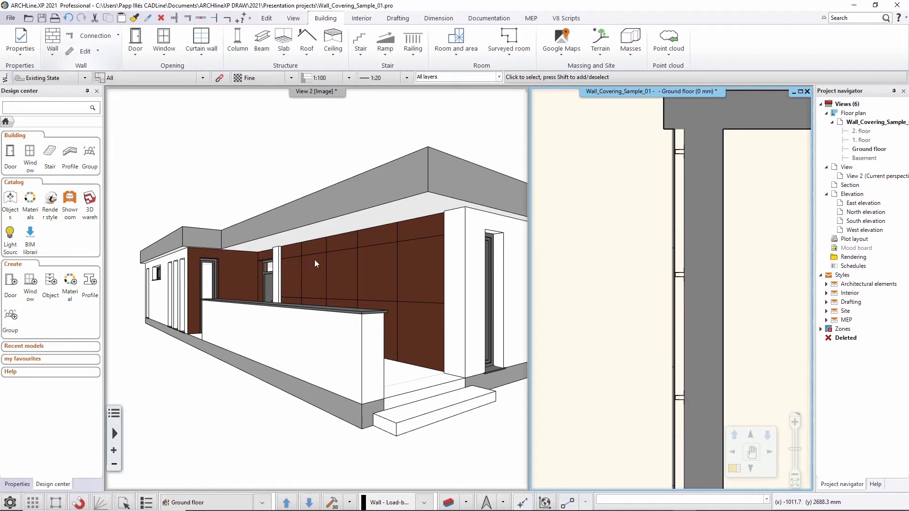
# - Select the brown facade panels in 3D, zoom onto them, then clear the selection
pyautogui.click(337, 278)
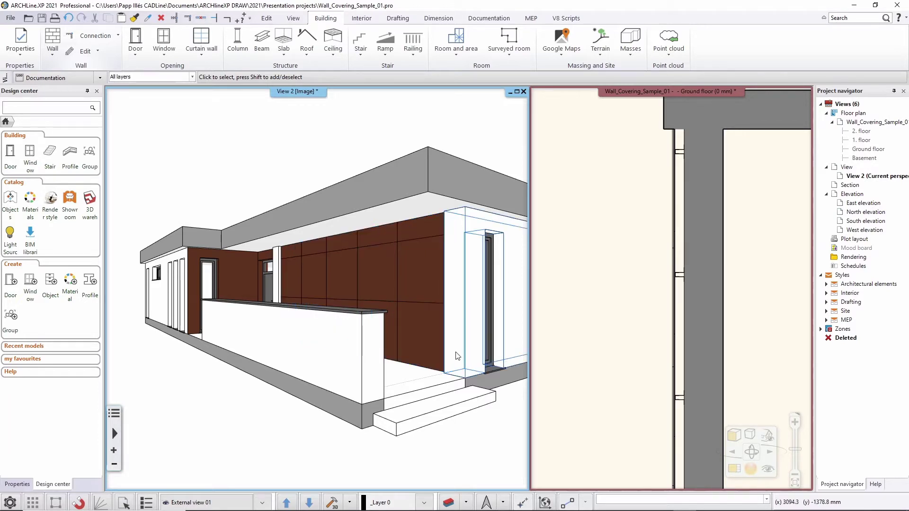
pyautogui.press('f')
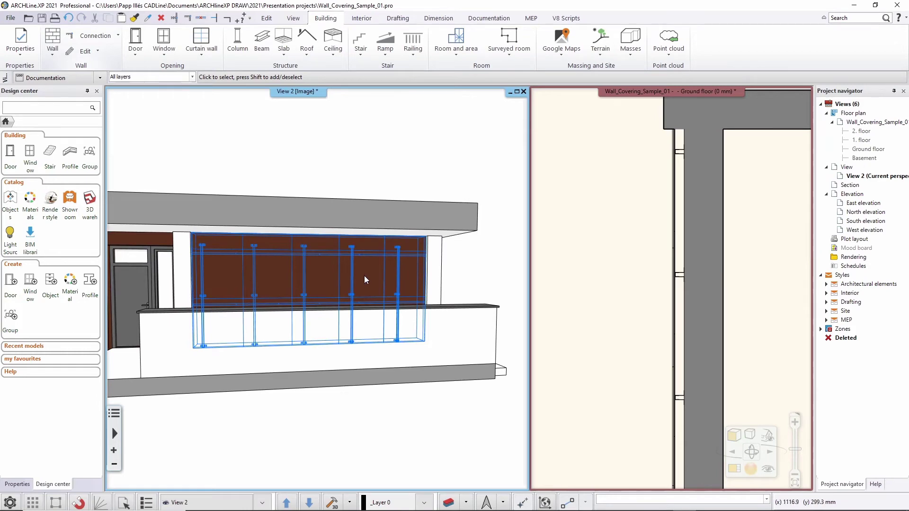
pyautogui.press('Escape')
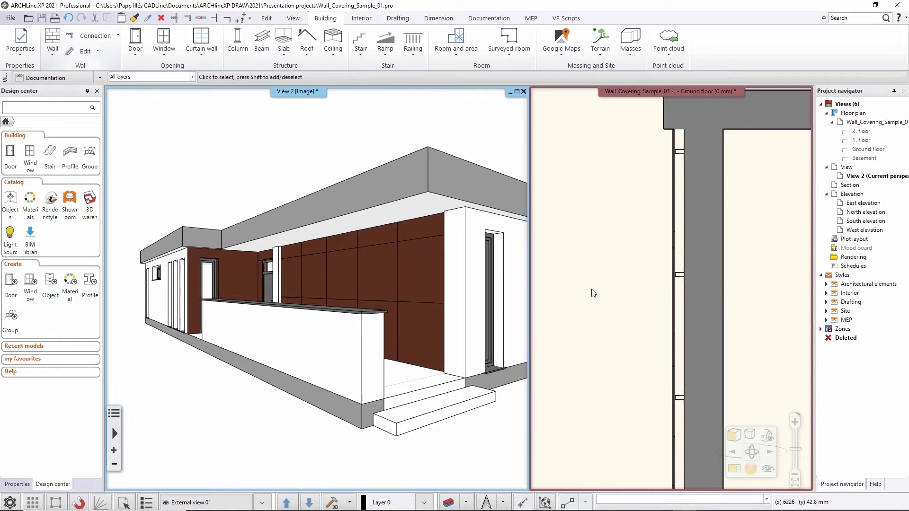
# - Undo twice to remove the panel-covered wall, then zoom out and pan the floor plan
pyautogui.click(68, 18)
pyautogui.click(68, 18)
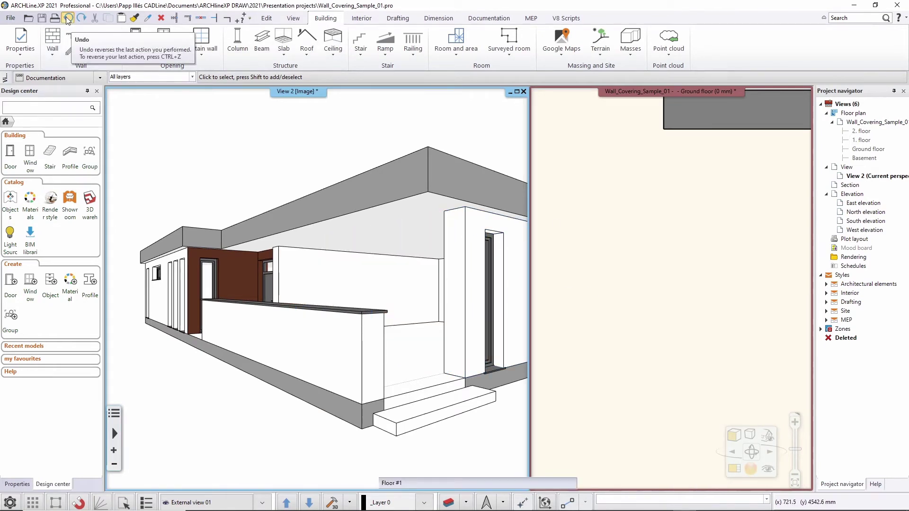
pyautogui.click(652, 248)
pyautogui.scroll(-2, 655, 274)
pyautogui.scroll(-2, 637, 284)
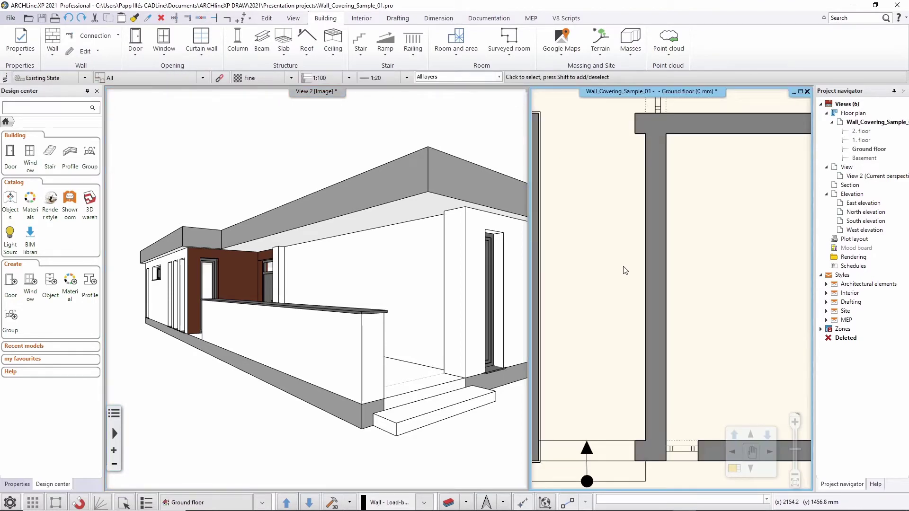
pyautogui.scroll(-1, 625, 271)
pyautogui.moveTo(625, 270); pyautogui.dragTo(672, 261, button='middle')
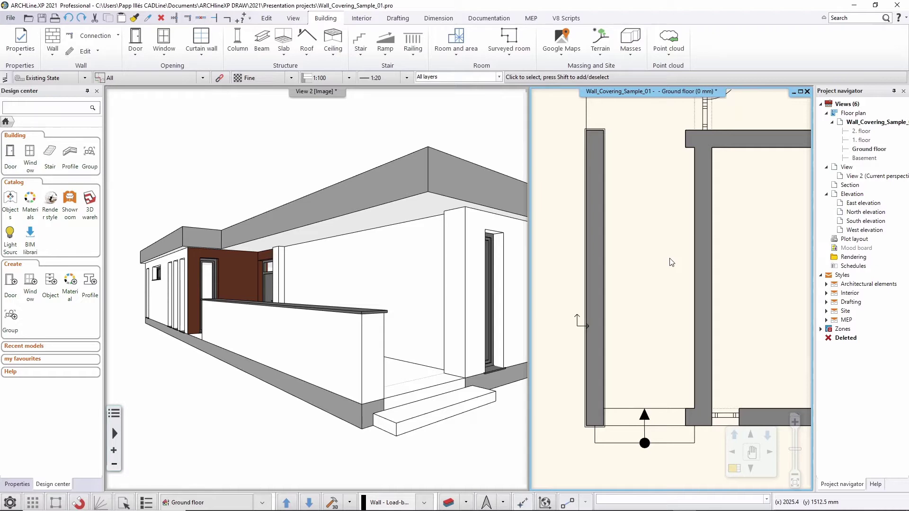
# - Open the Tiling style settings from the Interior tab's Properties list
pyautogui.click(360, 19)
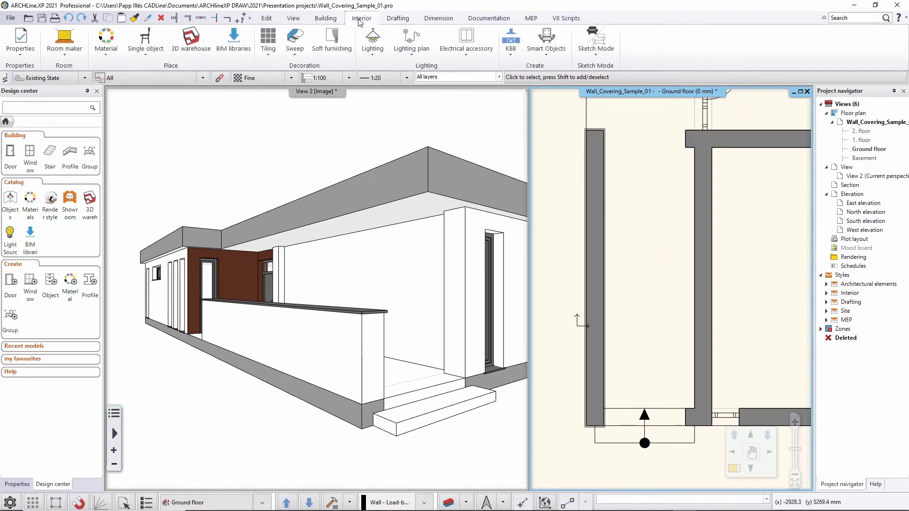
pyautogui.click(20, 57)
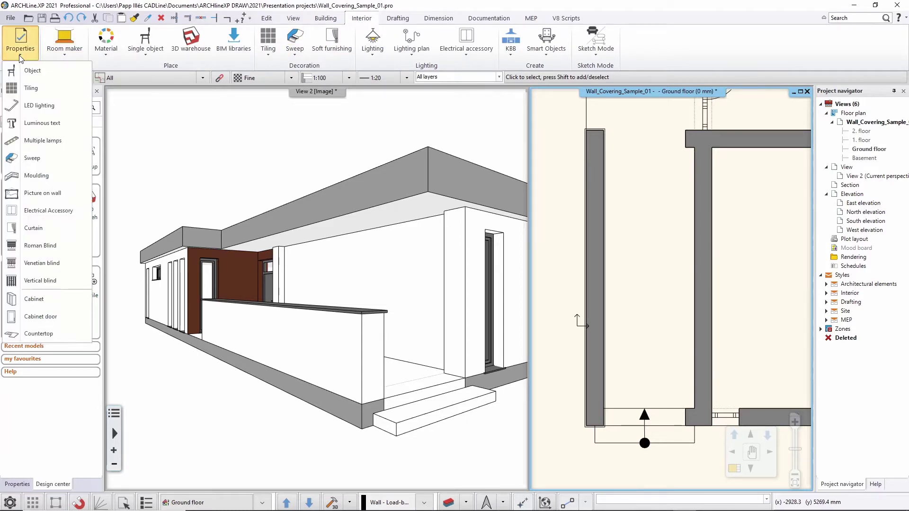
pyautogui.click(35, 87)
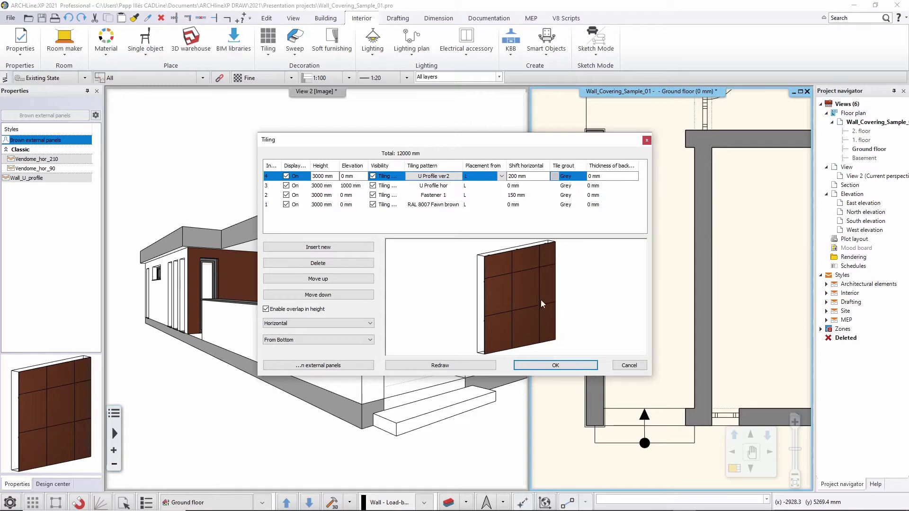
# - Rotate the tiling preview to see the Brown external panels edge-on
pyautogui.moveTo(446, 275)
pyautogui.mouseDown()
pyautogui.moveTo(403, 277)
pyautogui.moveTo(461, 278)
pyautogui.mouseUp()
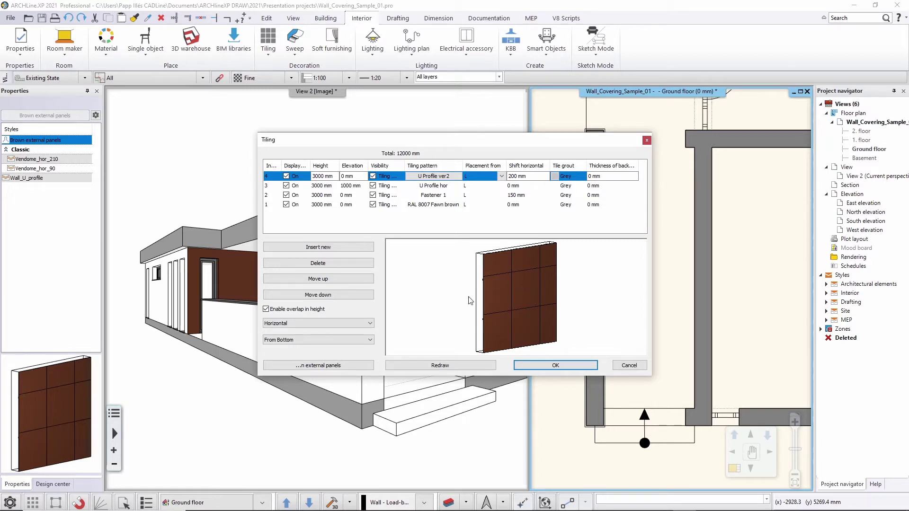
pyautogui.moveTo(462, 298); pyautogui.dragTo(506, 298)
pyautogui.scroll(5, 568, 303)
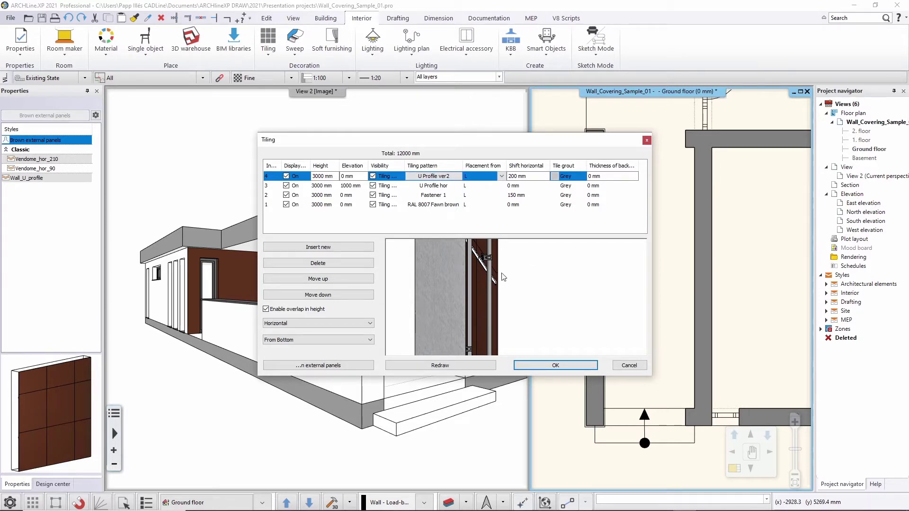
# - Hide U Profile ver2, U Profile hor and Fastener 1, redraw, and open the Fawn brown layer's pattern
pyautogui.click(286, 176)
pyautogui.click(286, 185)
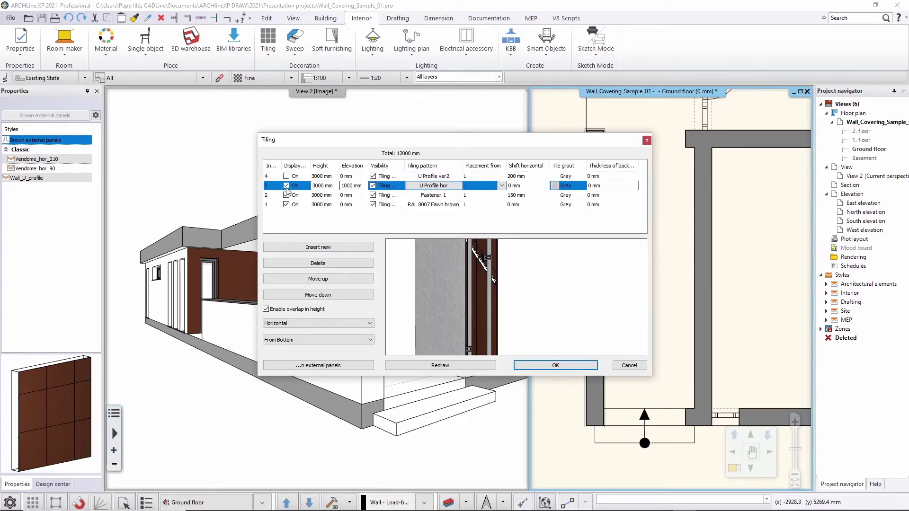
pyautogui.click(286, 195)
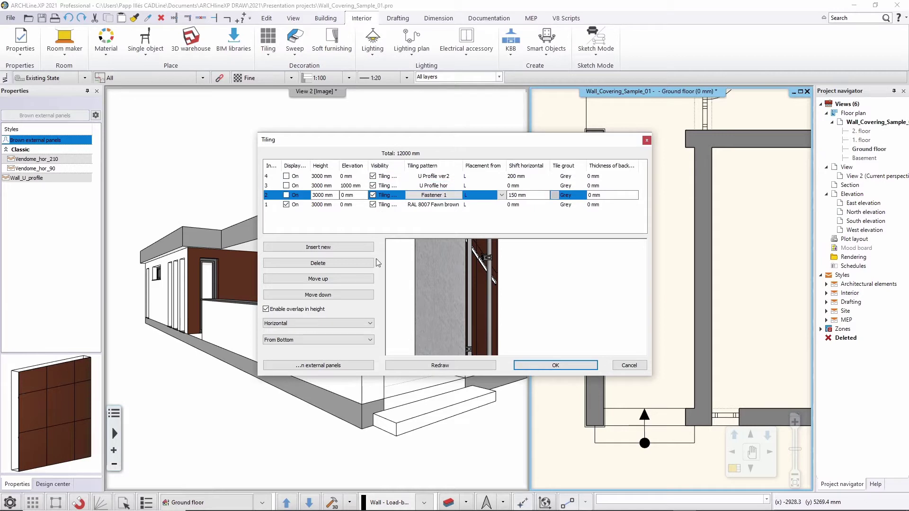
pyautogui.click(424, 365)
pyautogui.moveTo(503, 321); pyautogui.dragTo(526, 320)
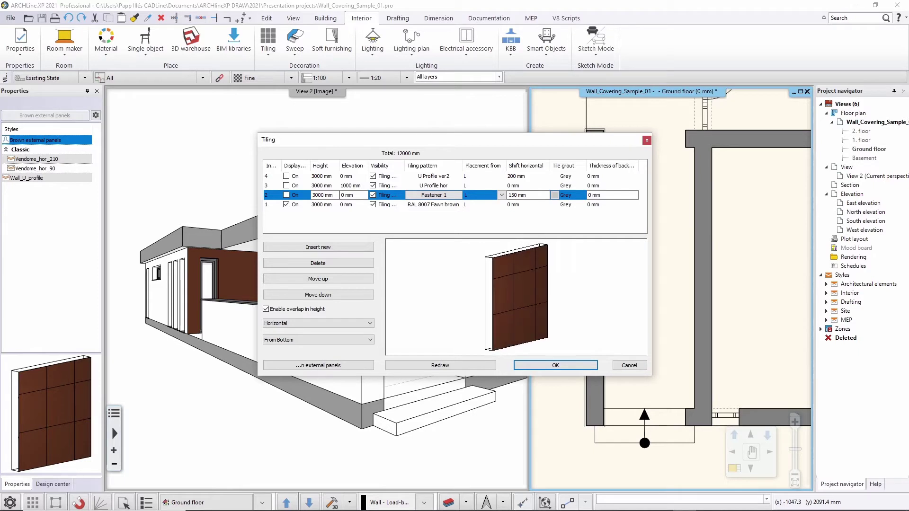
pyautogui.click(425, 207)
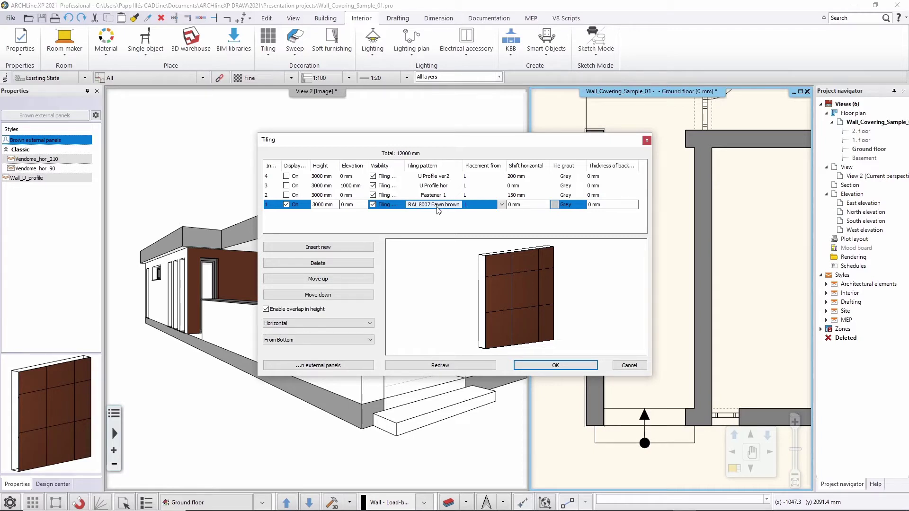
pyautogui.click(434, 204)
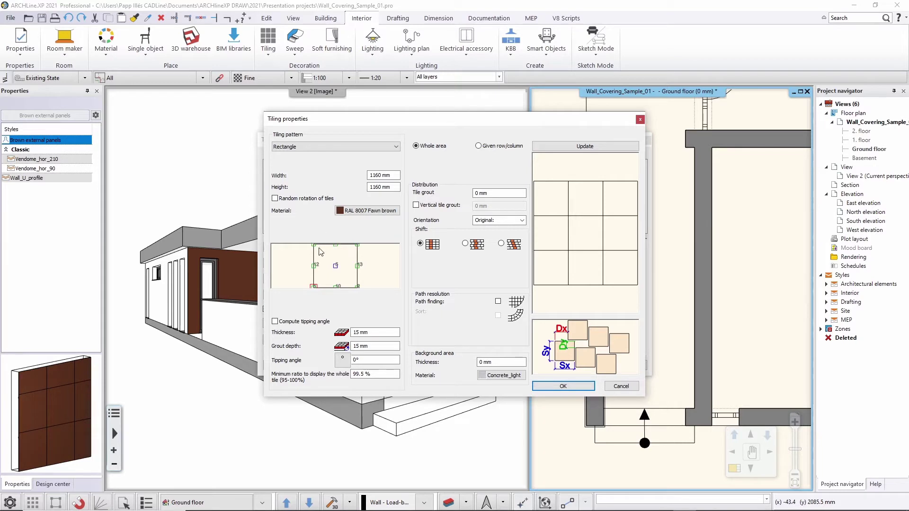
# - Keep the Rectangle pattern with 15 mm thickness and 15 mm grout depth, then confirm
pyautogui.click(328, 146)
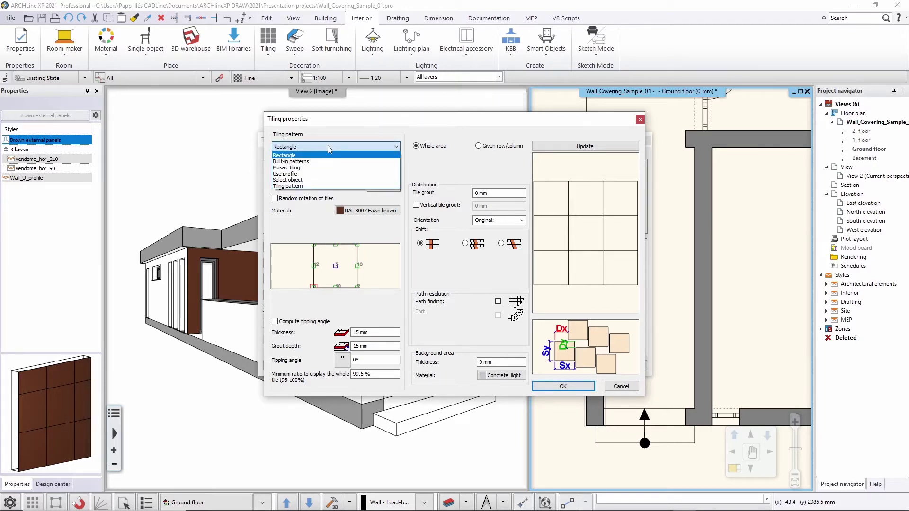
pyautogui.click(330, 139)
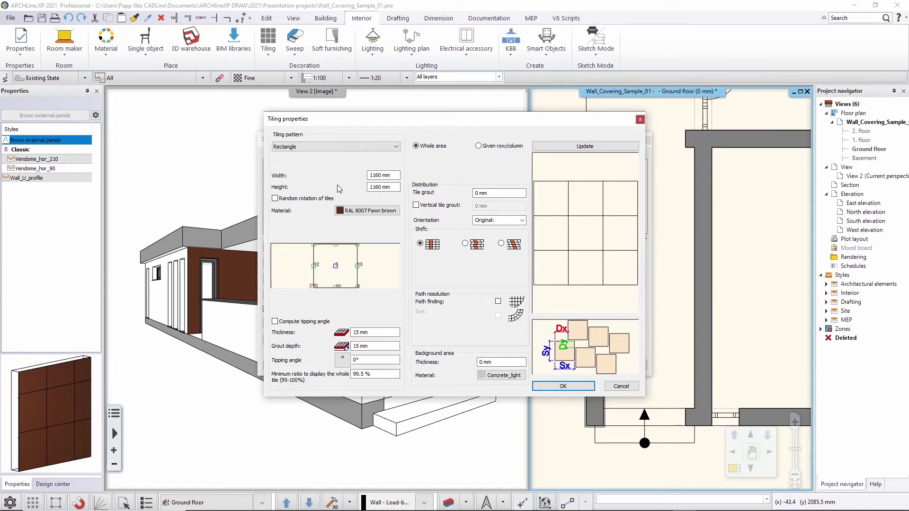
pyautogui.click(377, 335)
pyautogui.click(365, 348)
pyautogui.click(375, 347)
pyautogui.click(562, 386)
pyautogui.moveTo(437, 287); pyautogui.dragTo(550, 283)
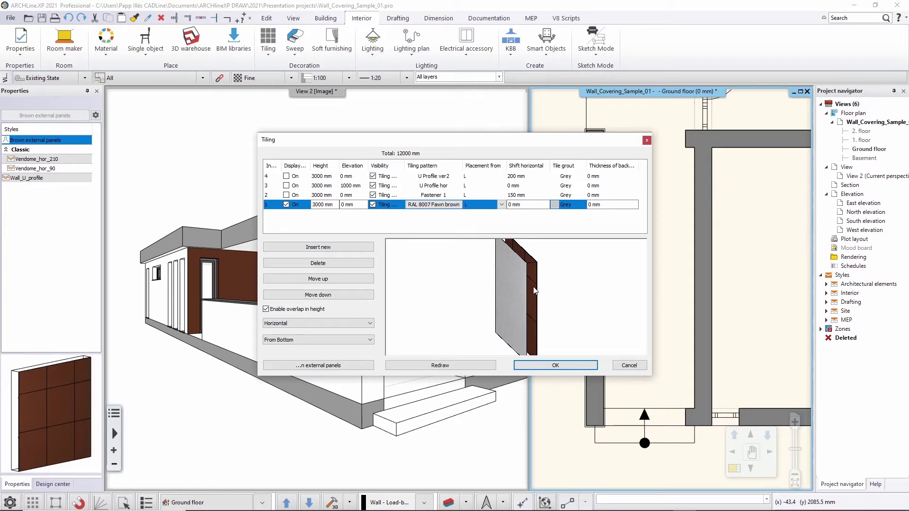
# - Select the U Profile hor row and open its tiling pattern settings
pyautogui.click(433, 187)
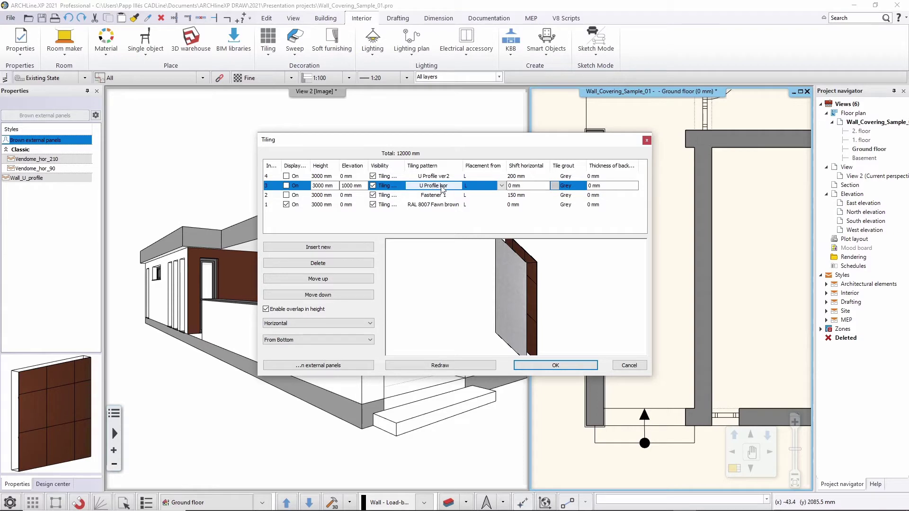
pyautogui.doubleClick(445, 188)
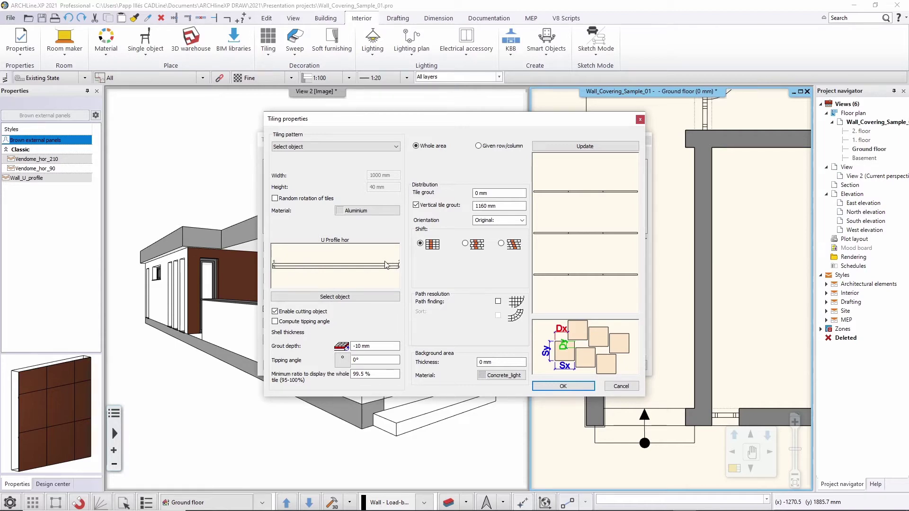
pyautogui.click(327, 297)
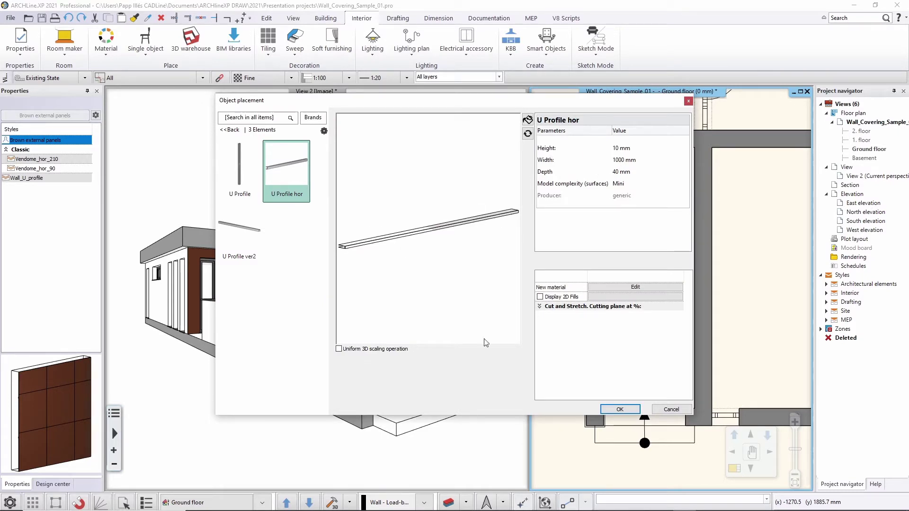
pyautogui.click(615, 409)
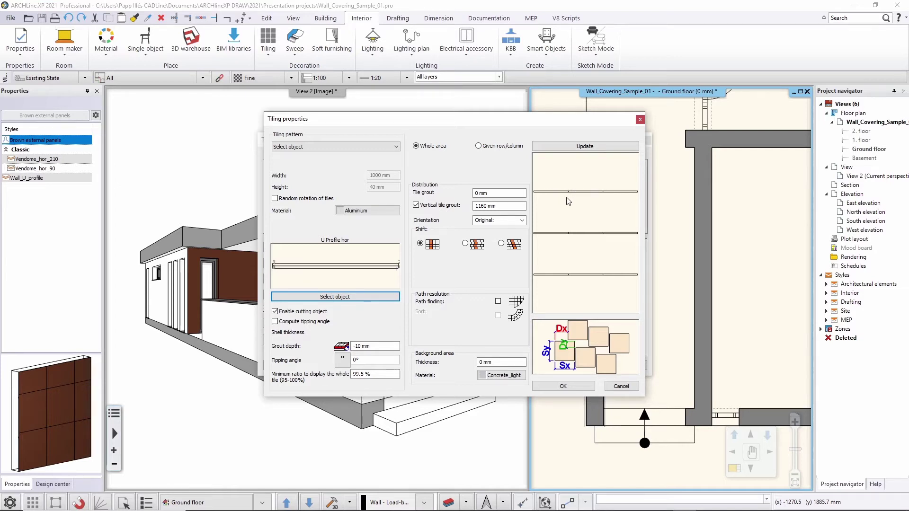
# - Zoom the preview to check the 1160 mm rail spacing, then confirm the U Profile hor settings
pyautogui.scroll(3, 576, 217)
pyautogui.scroll(3, 576, 217)
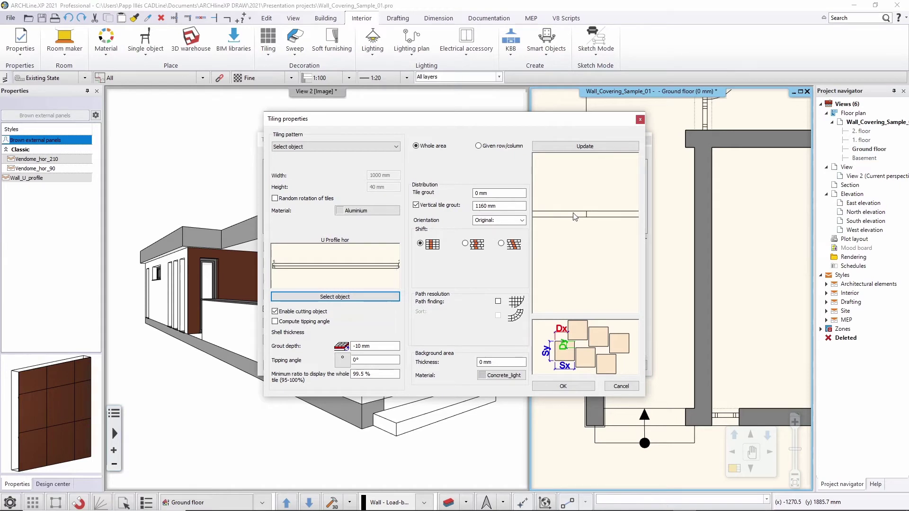
pyautogui.scroll(-3, 594, 237)
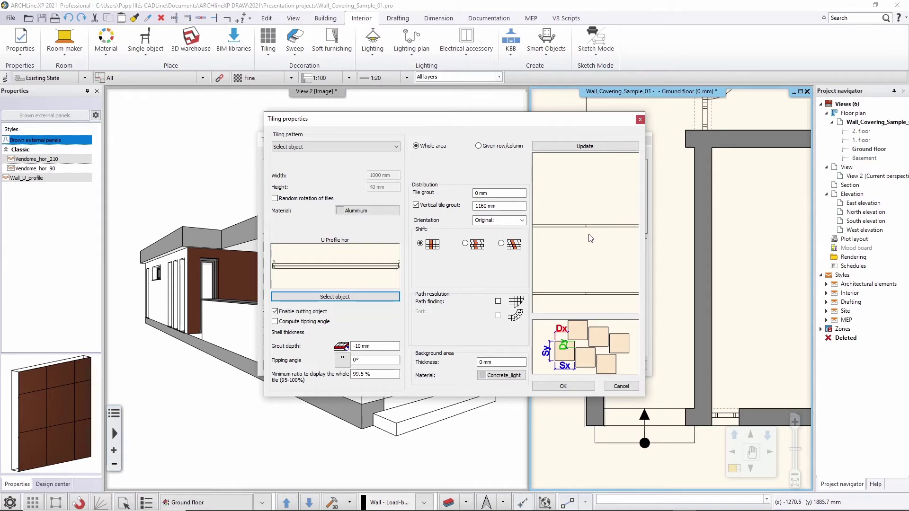
pyautogui.scroll(-2, 598, 267)
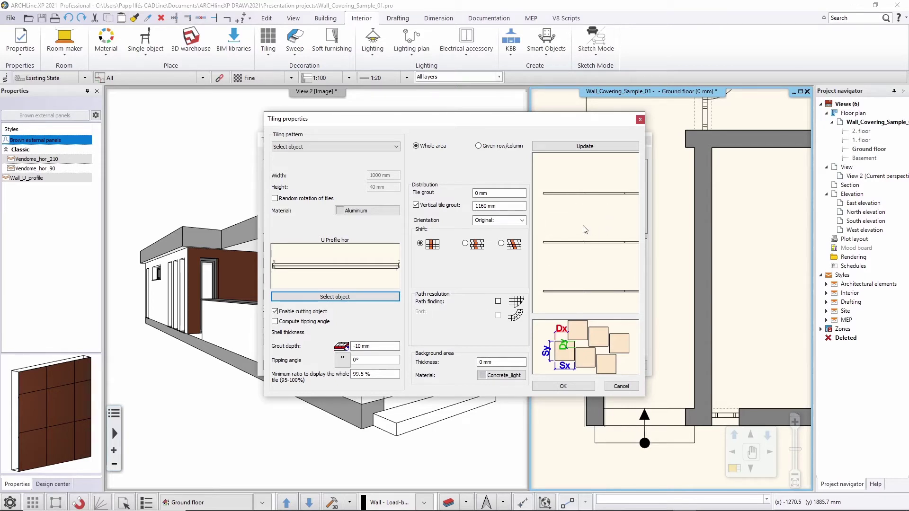
pyautogui.scroll(-1, 584, 229)
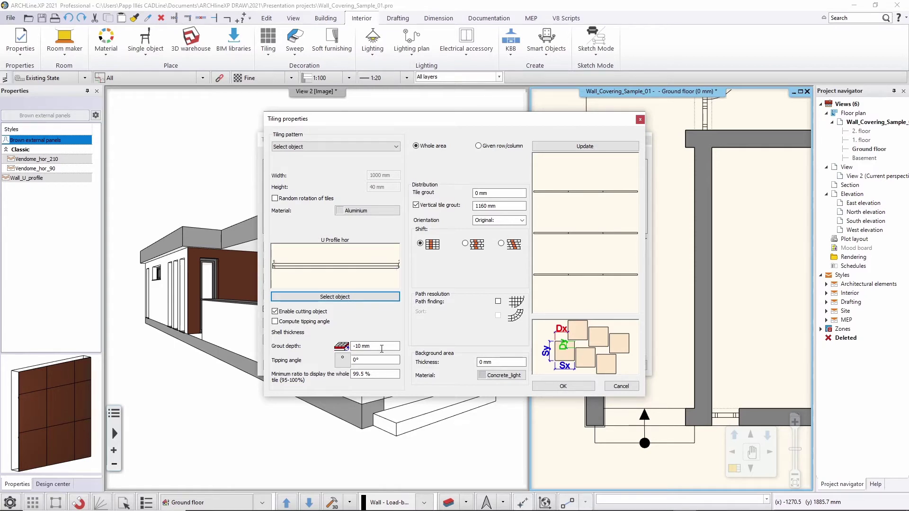
pyautogui.click(545, 386)
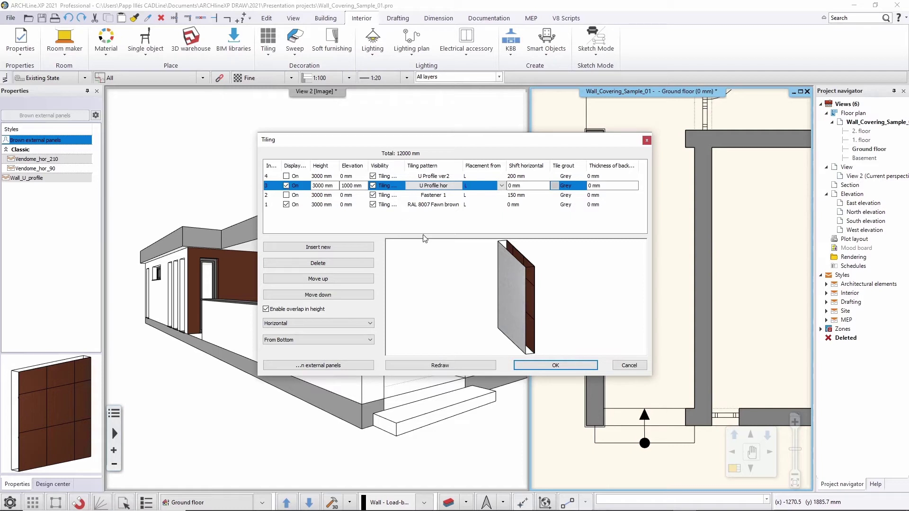
pyautogui.click(426, 365)
pyautogui.moveTo(548, 324); pyautogui.dragTo(567, 302)
pyautogui.scroll(3, 520, 291)
pyautogui.scroll(1, 503, 277)
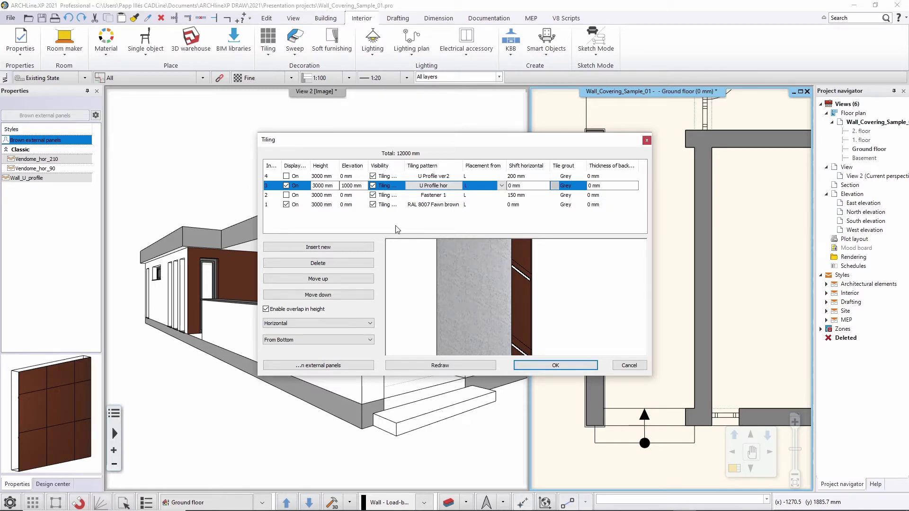
pyautogui.click(353, 186)
pyautogui.moveTo(352, 186); pyautogui.dragTo(339, 186)
pyautogui.write('90')
pyautogui.click(462, 367)
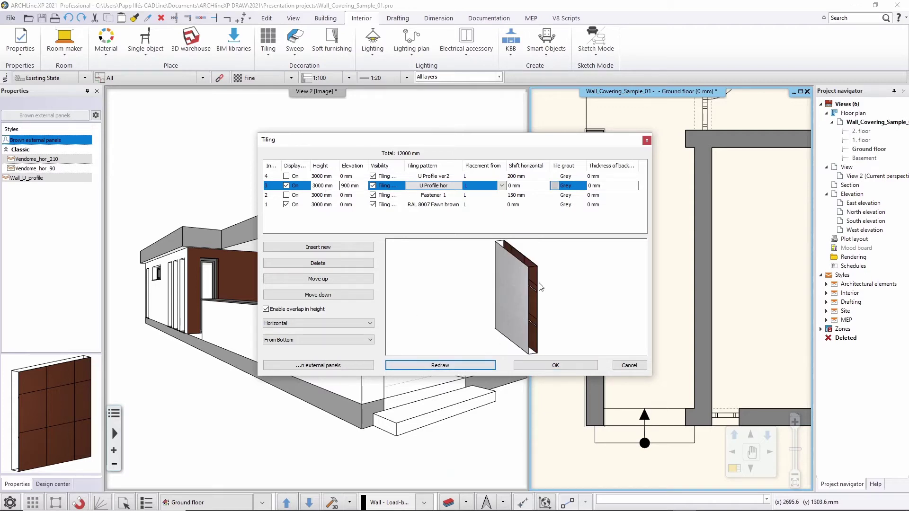
pyautogui.click(346, 186)
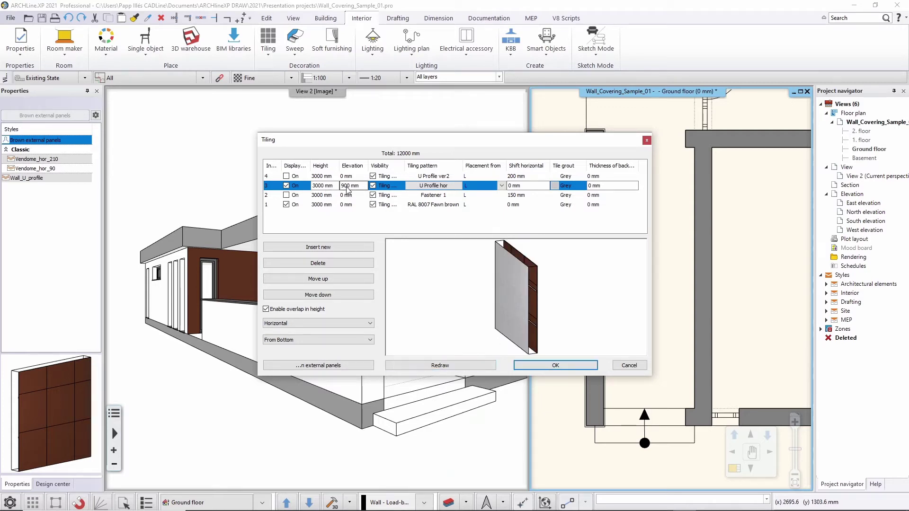
pyautogui.click(344, 186)
pyautogui.write('8')
pyautogui.click(336, 189)
pyautogui.click(348, 186)
pyautogui.write('100')
pyautogui.moveTo(553, 325); pyautogui.dragTo(455, 285)
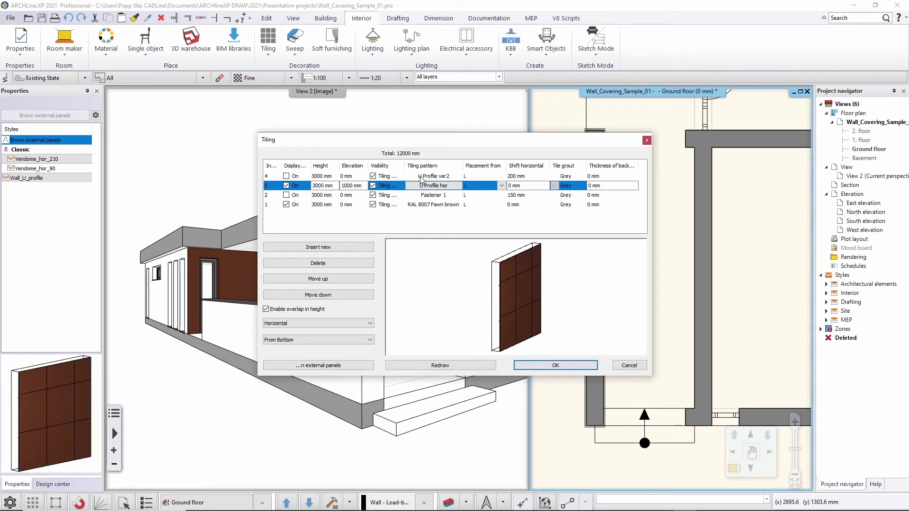
pyautogui.moveTo(437, 295); pyautogui.dragTo(506, 294)
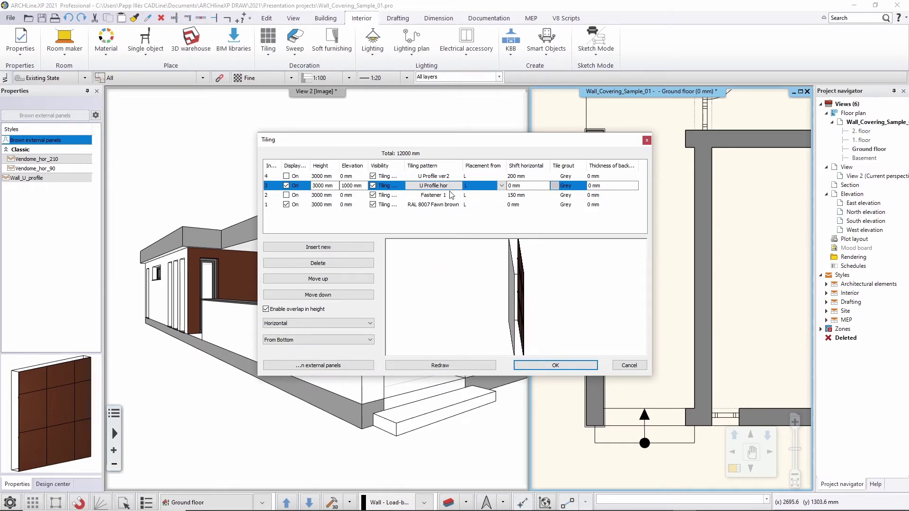
pyautogui.click(437, 178)
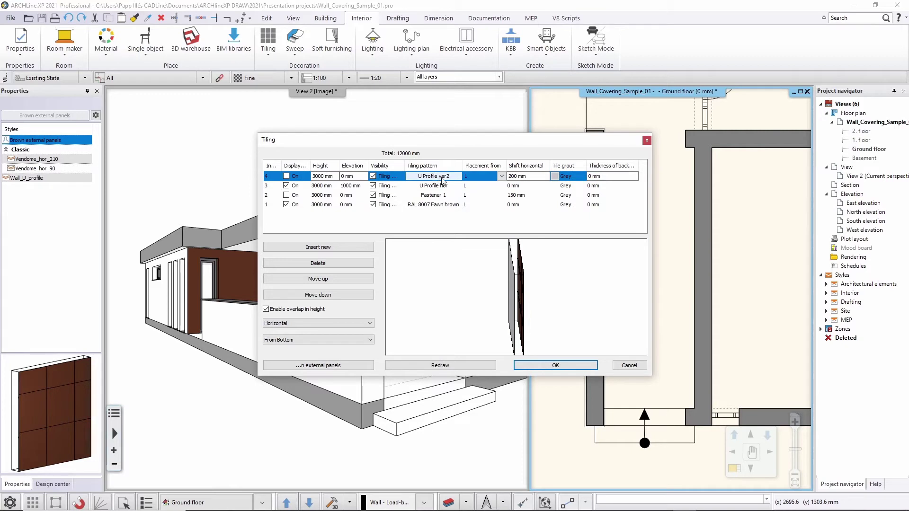
# - Keep U Profile ver2 as the tiled vertical rail object and accept its tiling settings
pyautogui.doubleClick(442, 179)
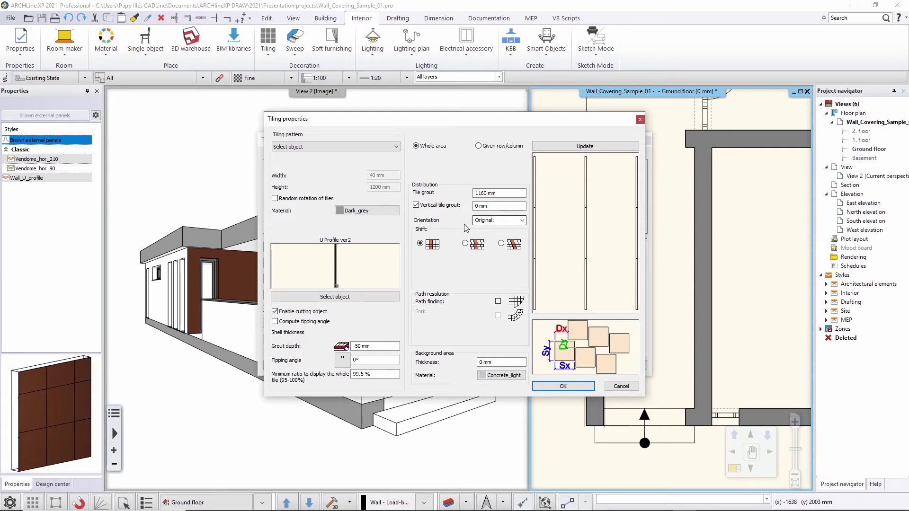
pyautogui.click(323, 298)
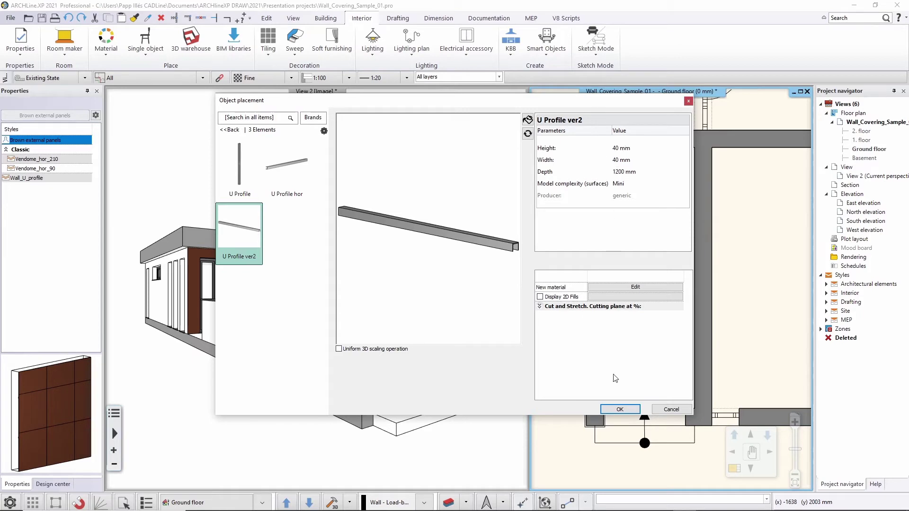
pyautogui.click(619, 409)
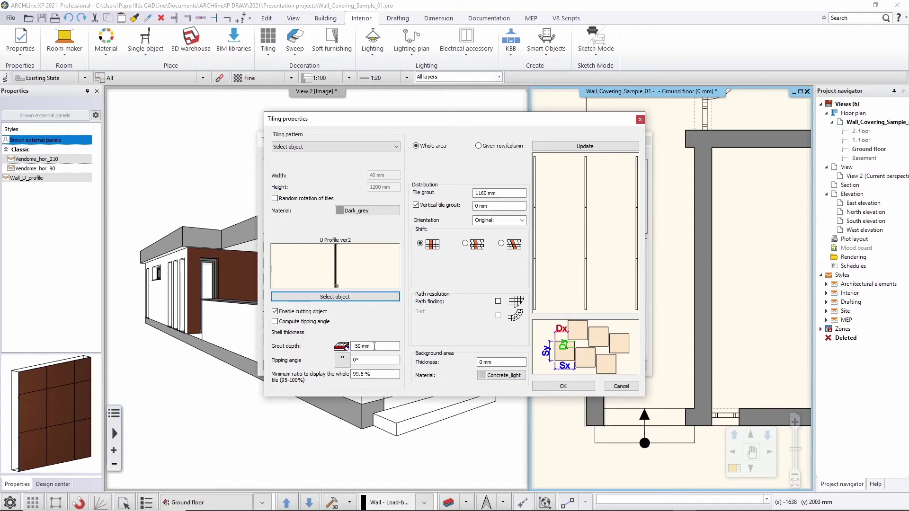
pyautogui.click(563, 386)
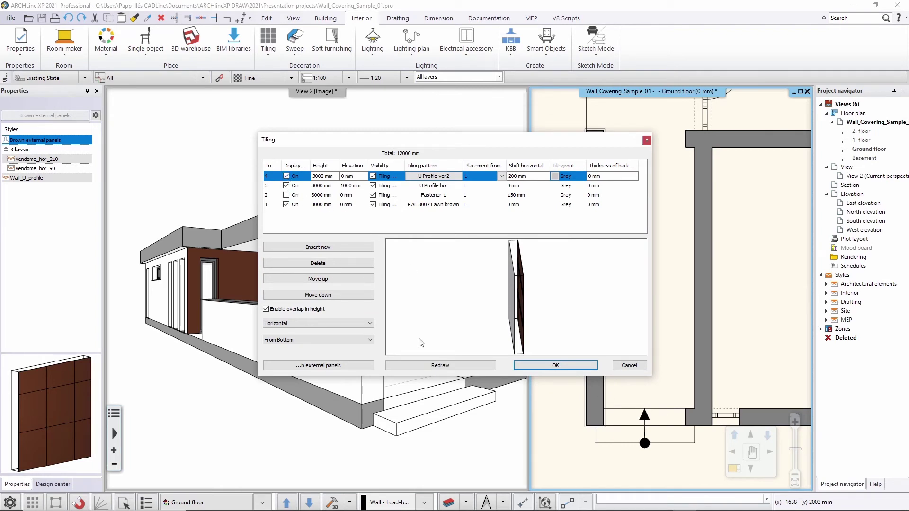
# - Switch on the Fastener 1 layer and redraw the preview so the fastener clips show
pyautogui.click(440, 365)
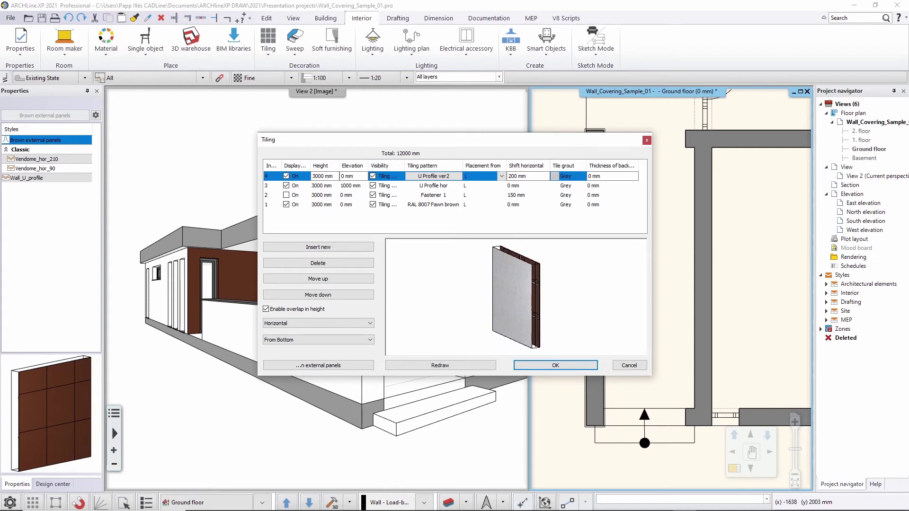
pyautogui.click(436, 196)
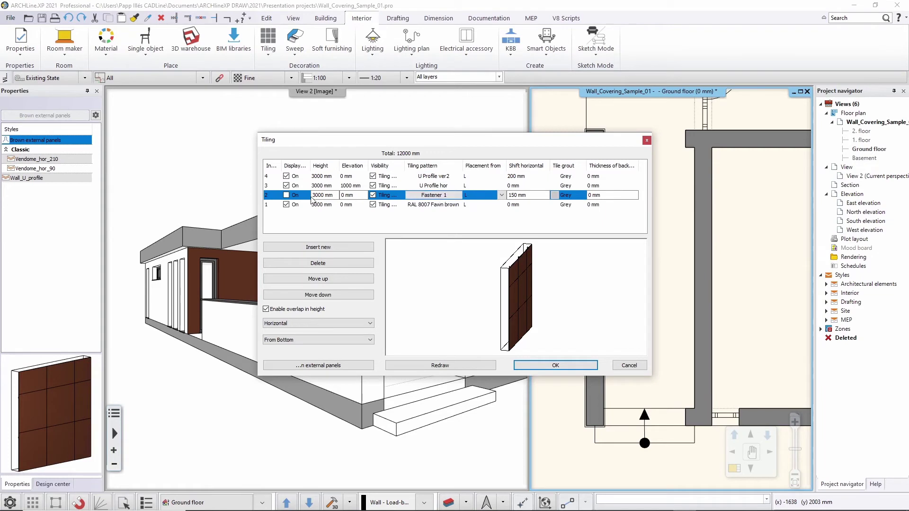
pyautogui.click(429, 365)
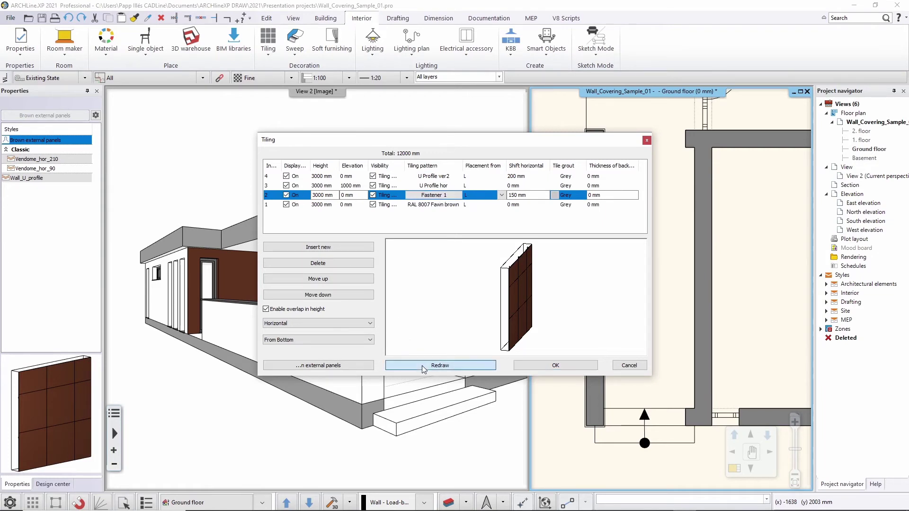
pyautogui.moveTo(517, 352); pyautogui.dragTo(523, 331)
pyautogui.scroll(3, 522, 308)
pyautogui.moveTo(524, 297)
pyautogui.mouseDown()
pyautogui.moveTo(537, 298)
pyautogui.moveTo(520, 297)
pyautogui.mouseUp()
pyautogui.click(444, 196)
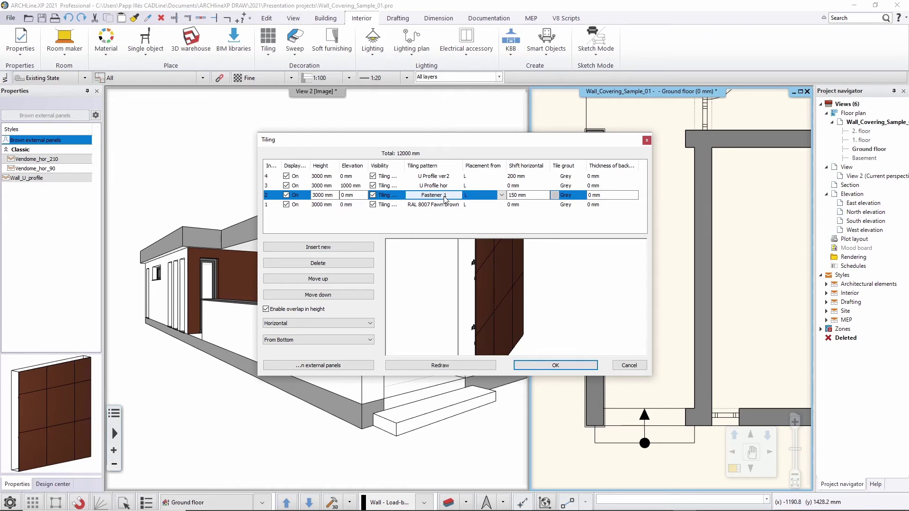
# - Keep Fastener 1 as the fixing object at 1150 mm spacing and accept its tiling settings
pyautogui.click(335, 296)
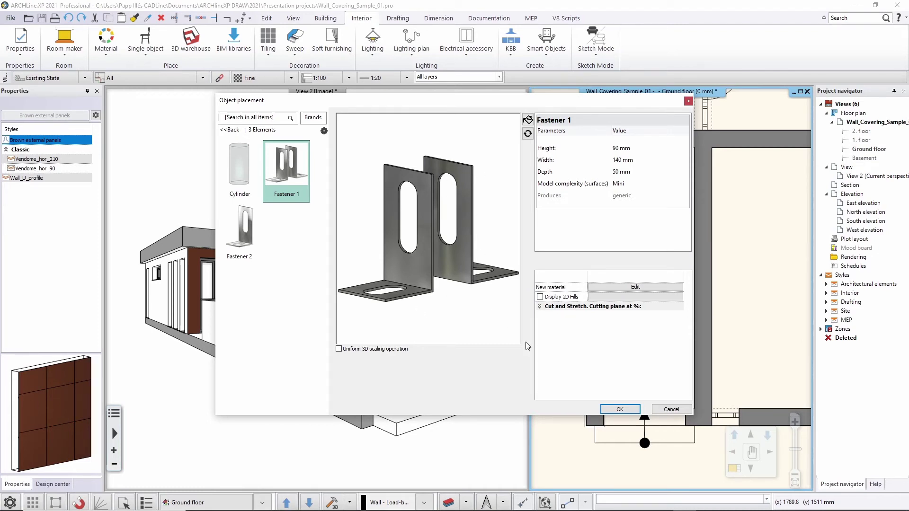
pyautogui.click(620, 410)
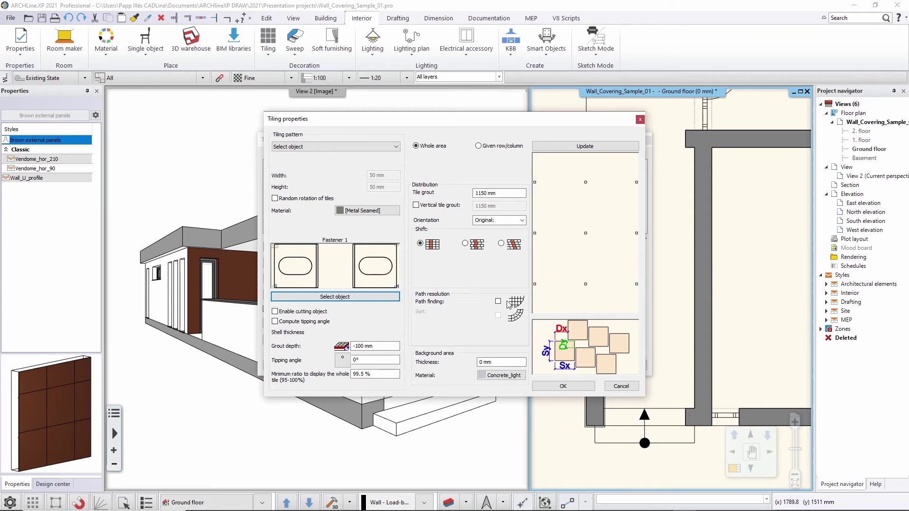
pyautogui.click(570, 388)
pyautogui.moveTo(440, 285); pyautogui.dragTo(430, 302)
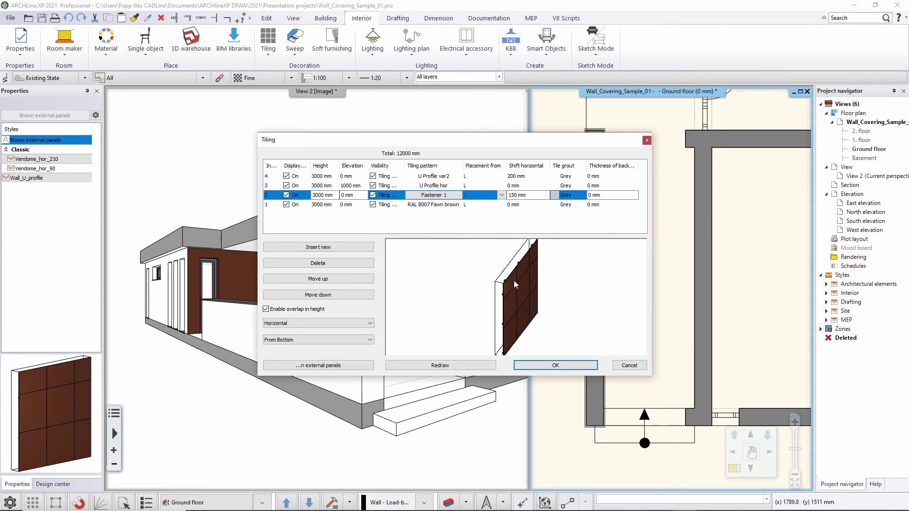
# - Set U Profile ver2's horizontal shift to 0 and redraw the tiling preview
pyautogui.moveTo(471, 287); pyautogui.dragTo(462, 302)
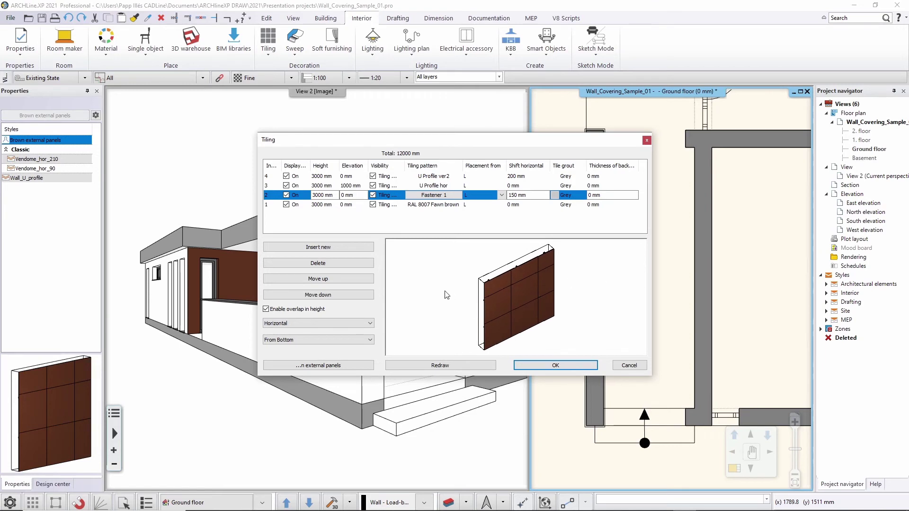
pyautogui.click(438, 177)
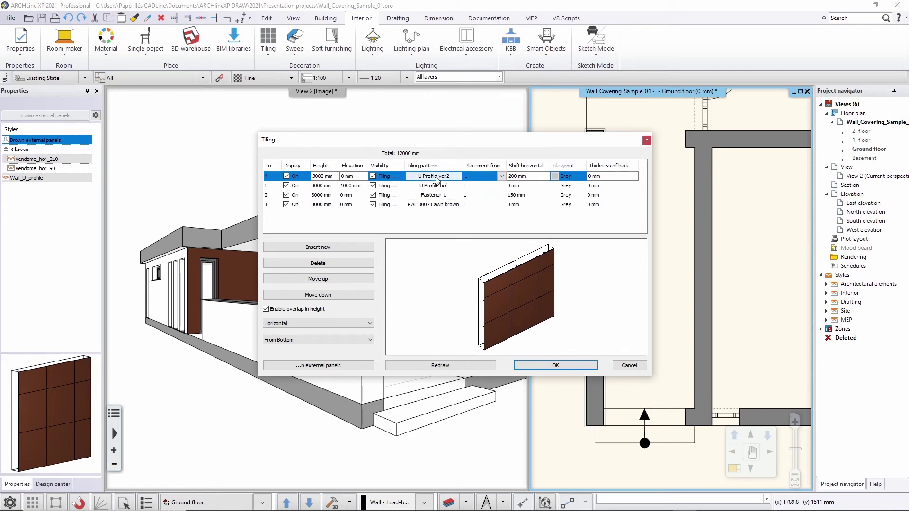
pyautogui.click(519, 179)
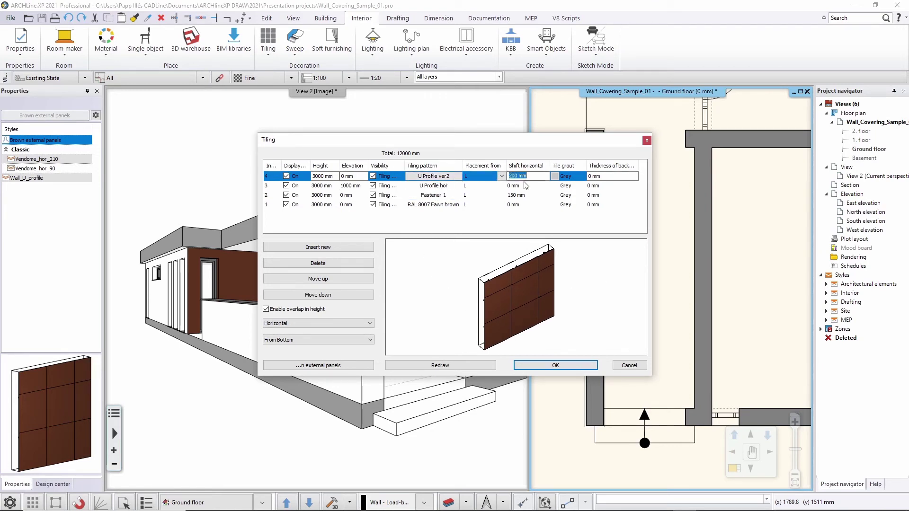
pyautogui.write('0')
pyautogui.click(462, 365)
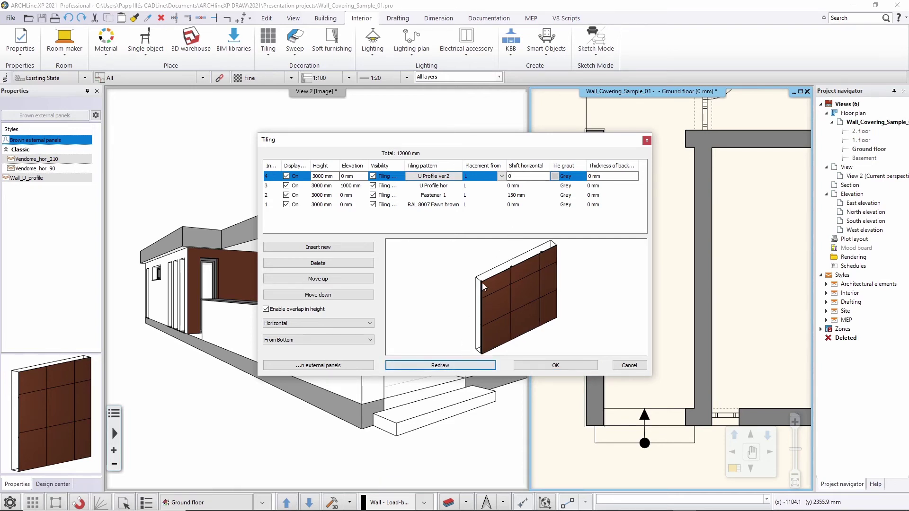
# - Restore the horizontal shift to 200, redraw, and close the tiling style editor
pyautogui.scroll(2, 503, 328)
pyautogui.scroll(2, 513, 303)
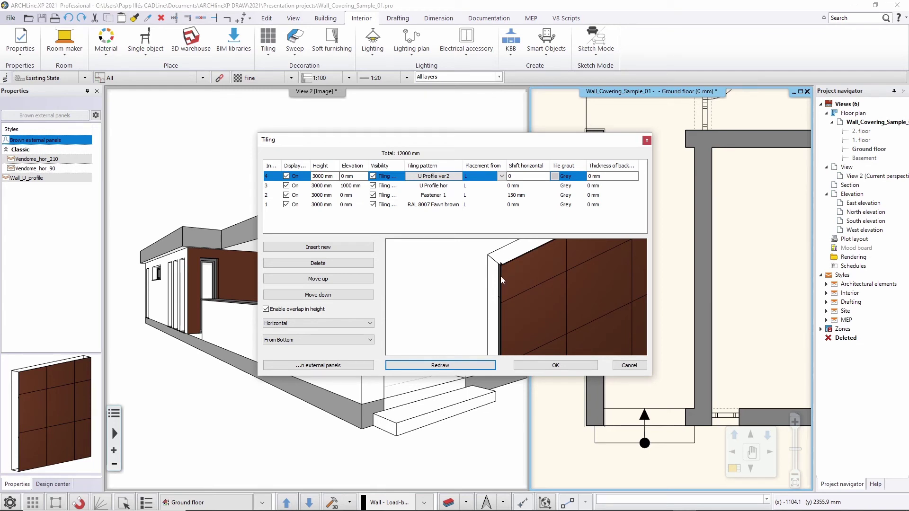
pyautogui.scroll(-5, 500, 277)
pyautogui.click(524, 176)
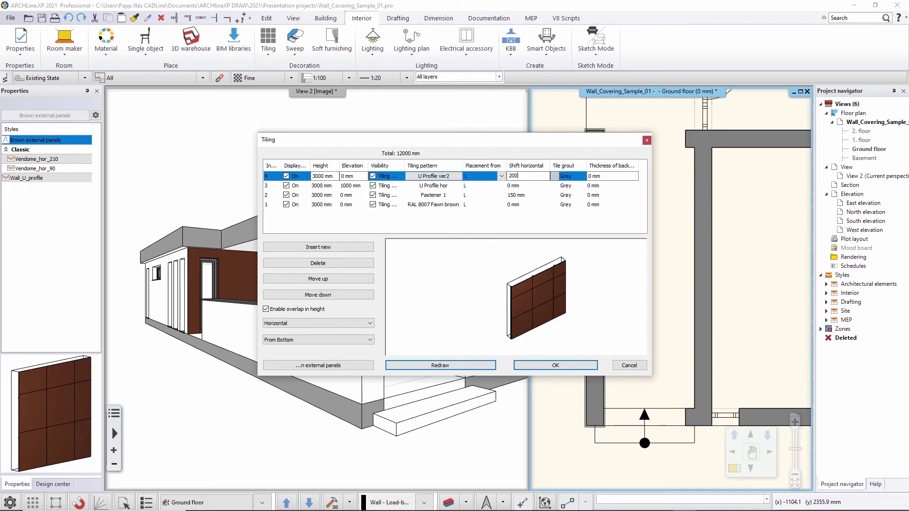
pyautogui.click(456, 366)
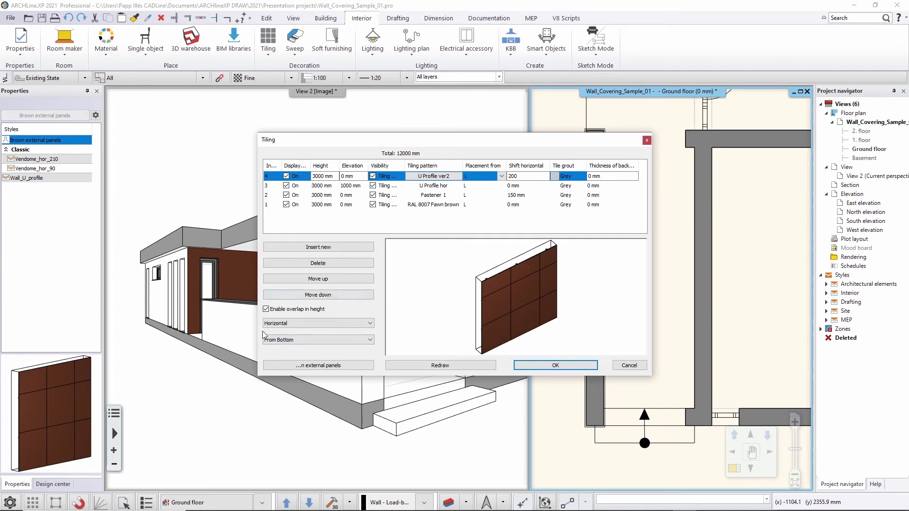
pyautogui.click(361, 361)
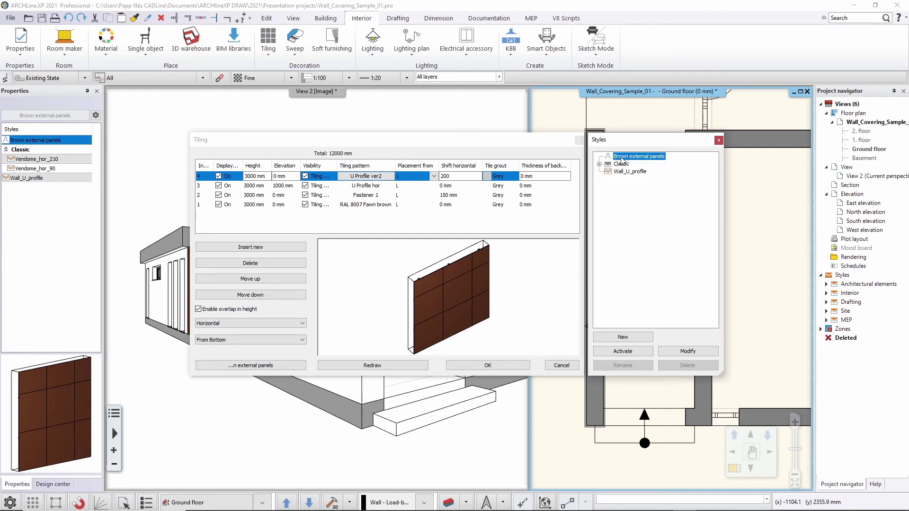
pyautogui.click(562, 365)
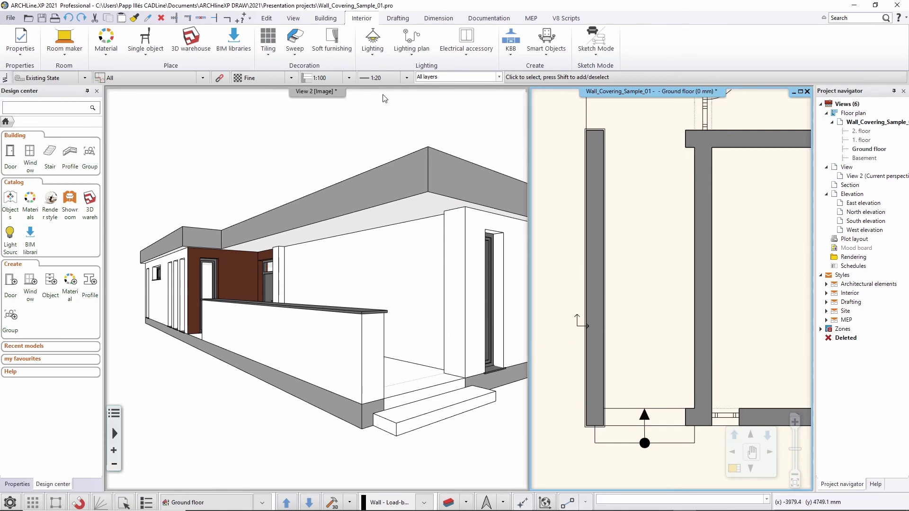
# - Open the default wall properties and confirm the compound wall layer structure
pyautogui.click(335, 21)
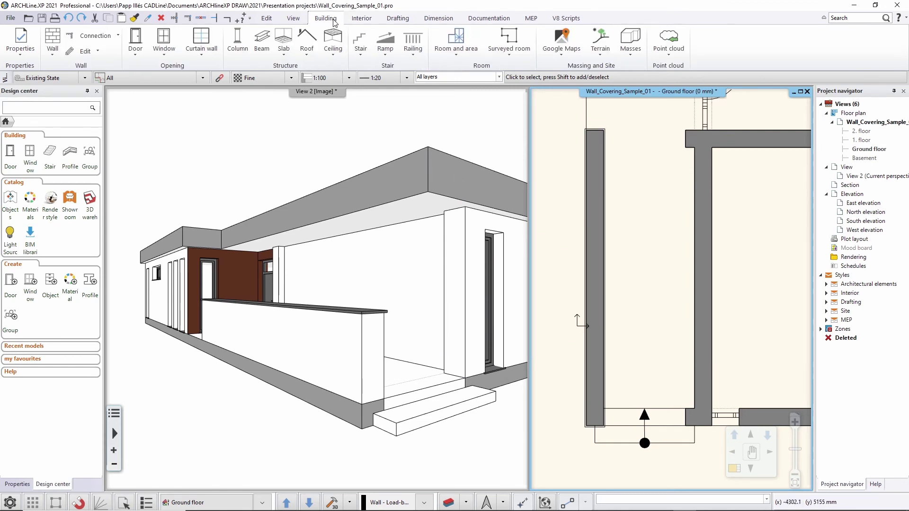
pyautogui.rightClick(52, 41)
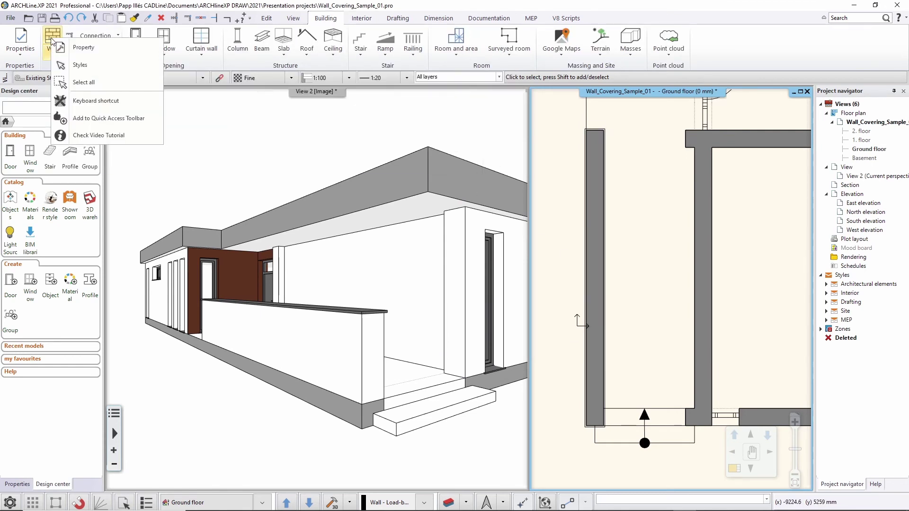
pyautogui.click(83, 47)
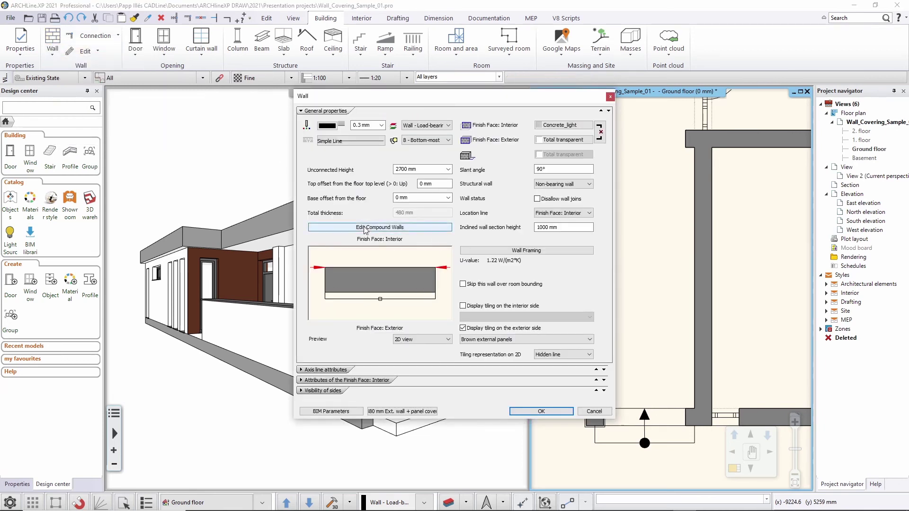
pyautogui.click(365, 227)
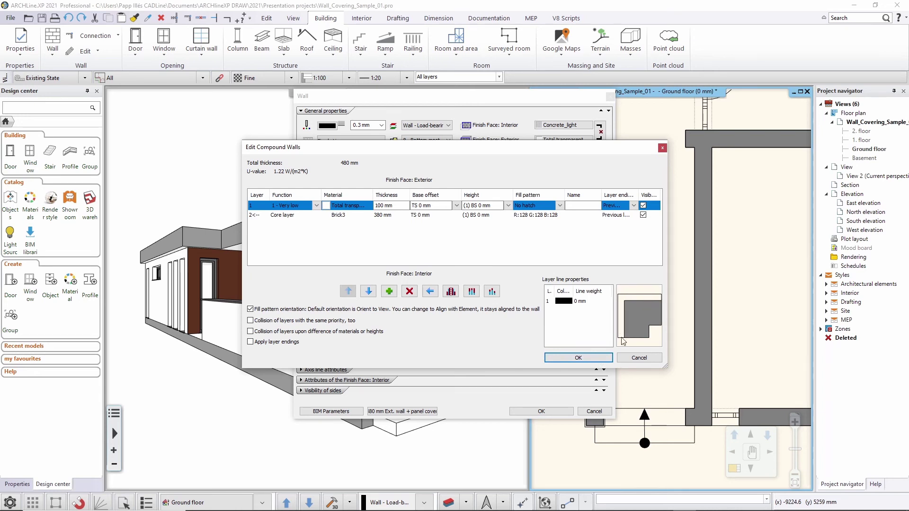
pyautogui.click(579, 358)
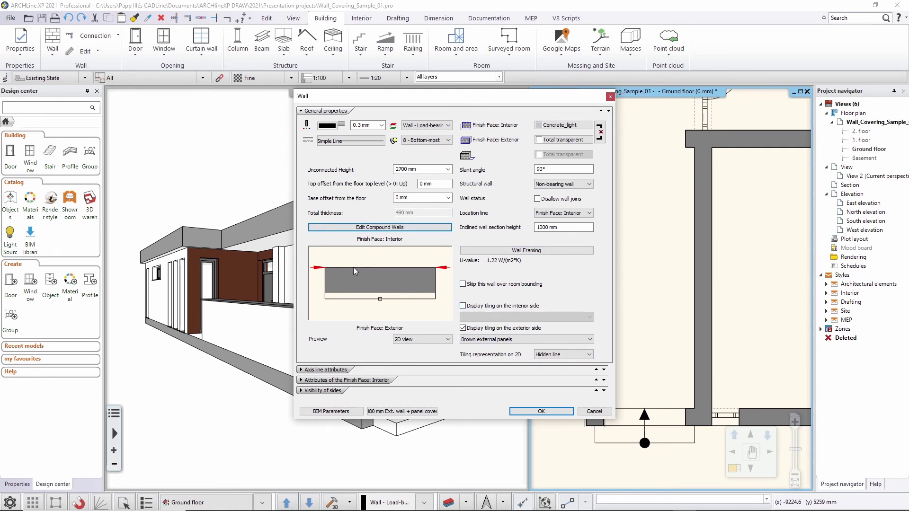
# - Choose Brown external panels as the exterior tiling and confirm the wall settings
pyautogui.click(477, 341)
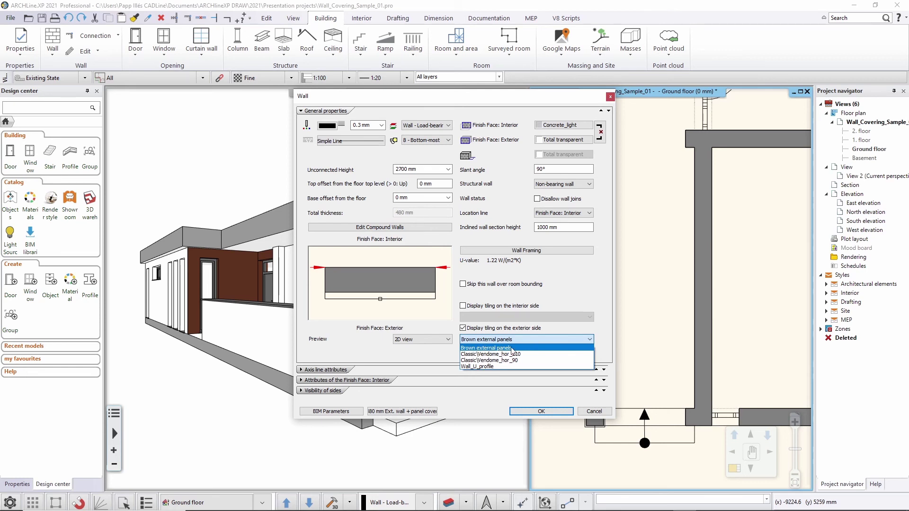
pyautogui.click(595, 346)
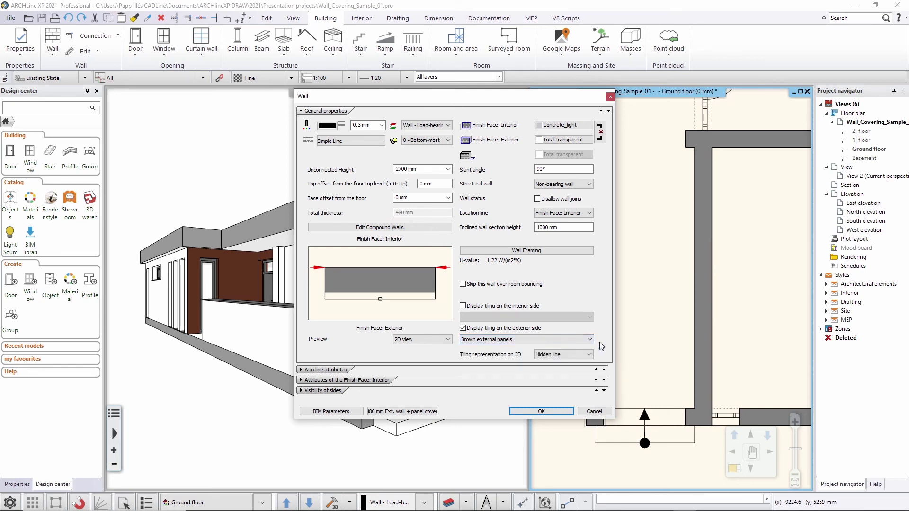
pyautogui.click(542, 411)
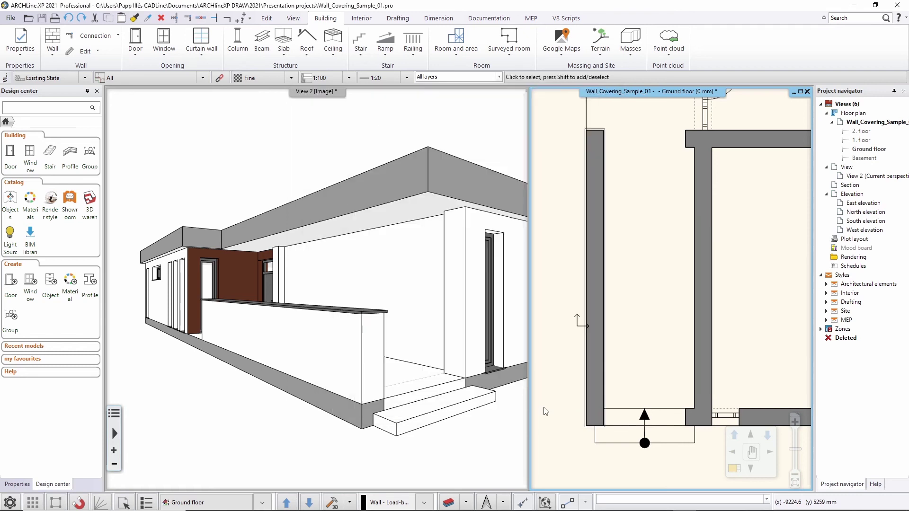
# - Make 380 mm Ext. wall + panel cover the default wall style and select the plain wall
pyautogui.rightClick(54, 37)
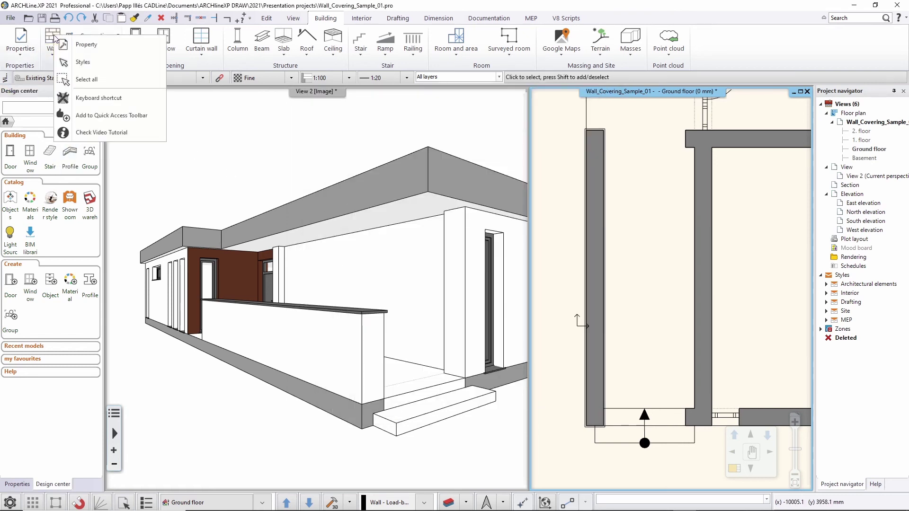
pyautogui.click(63, 45)
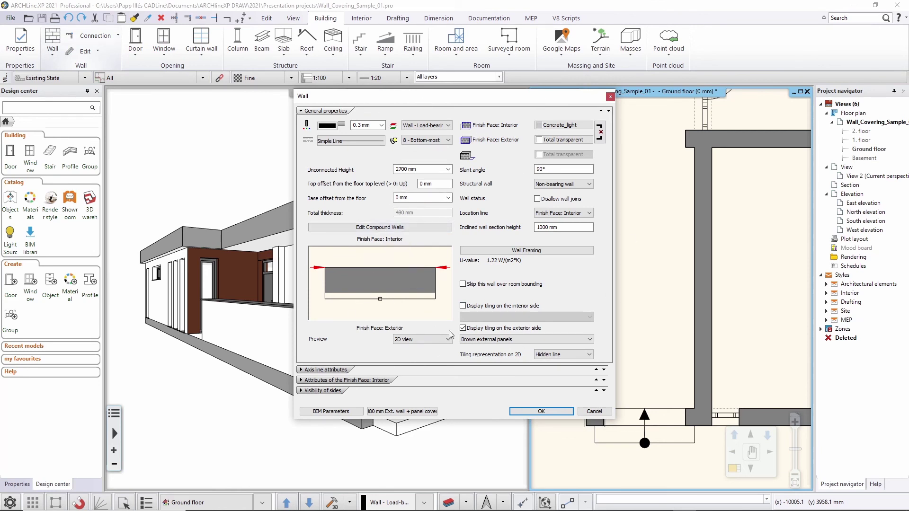
pyautogui.click(408, 412)
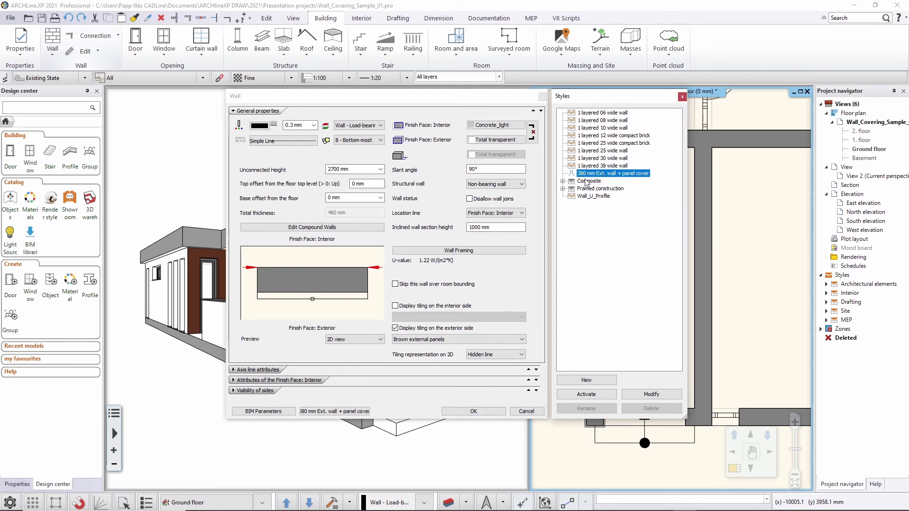
pyautogui.click(481, 411)
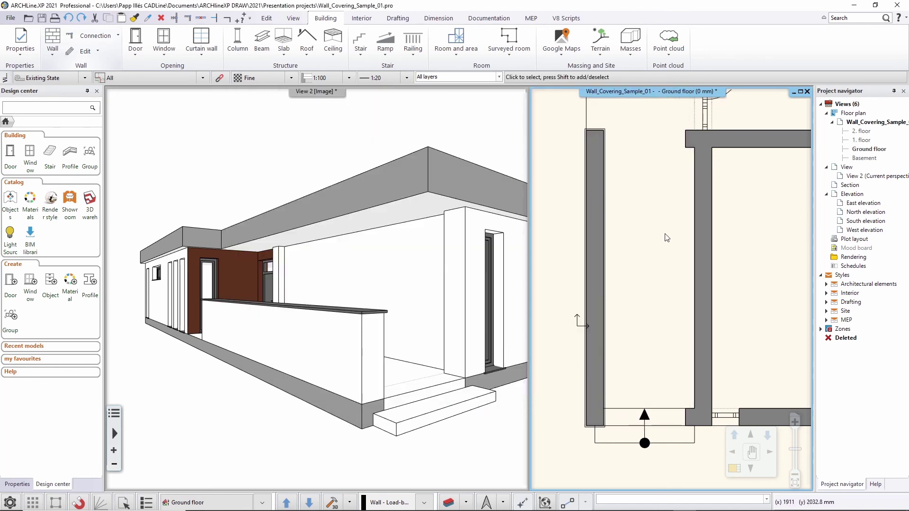
pyautogui.moveTo(665, 235); pyautogui.dragTo(652, 236, button='middle')
pyautogui.click(689, 218)
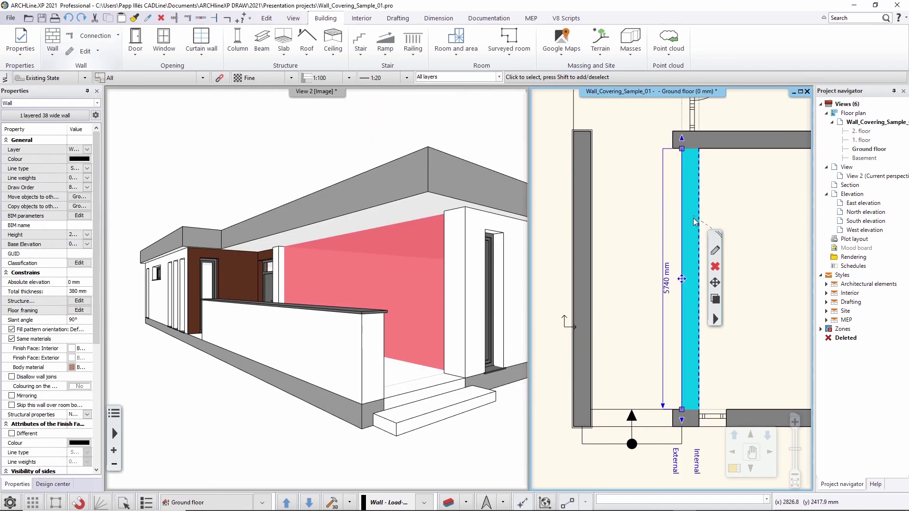
# - Delete the plain wall and draw a straight 5740 mm wall from the upper to lower wall
pyautogui.press('Delete')
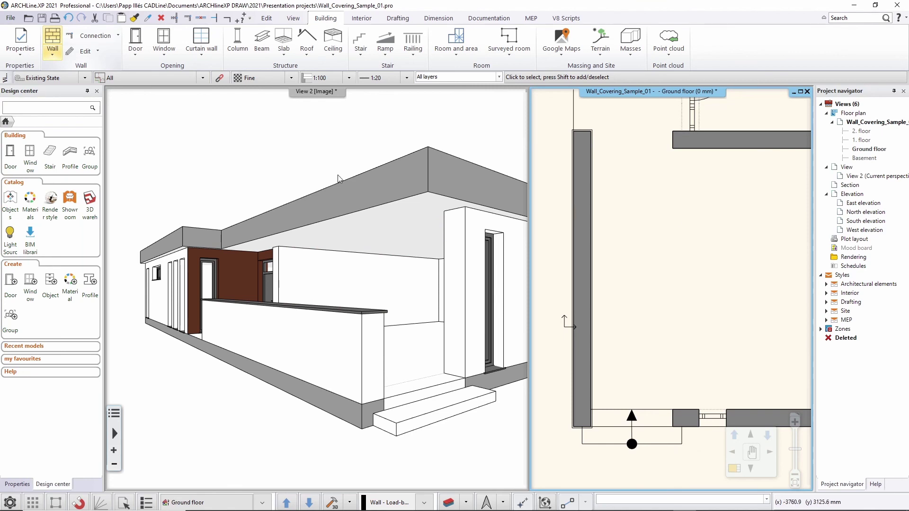
pyautogui.click(54, 55)
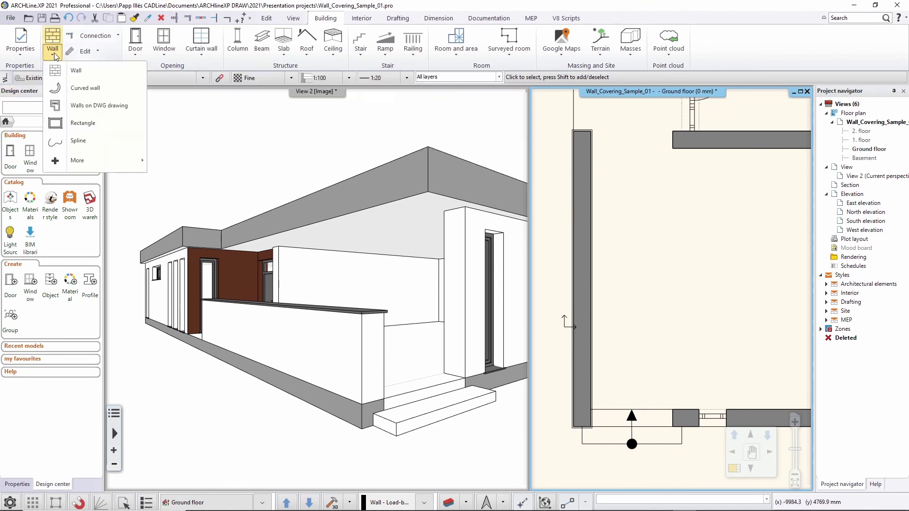
pyautogui.click(95, 69)
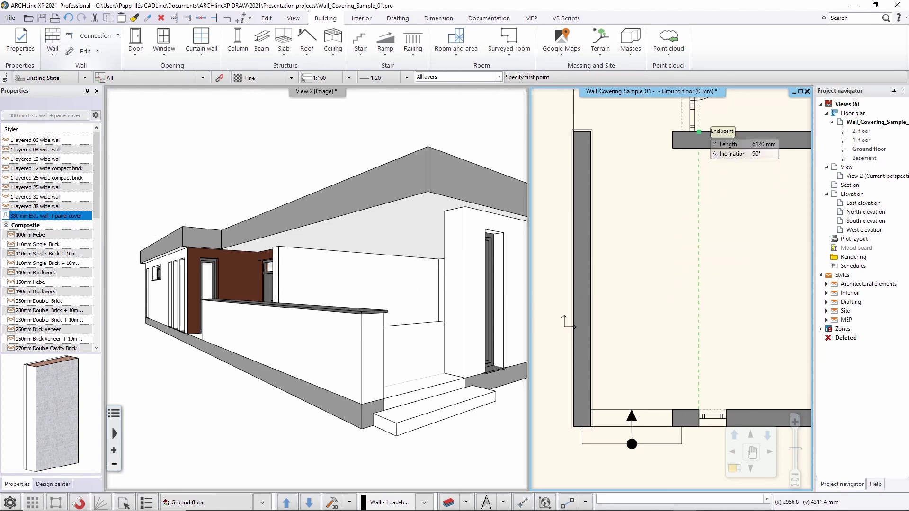
pyautogui.click(699, 149)
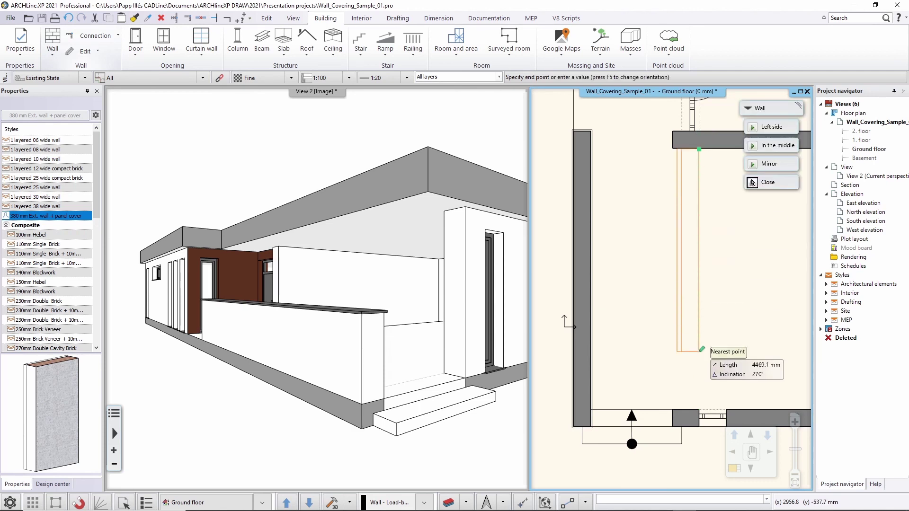
pyautogui.click(699, 410)
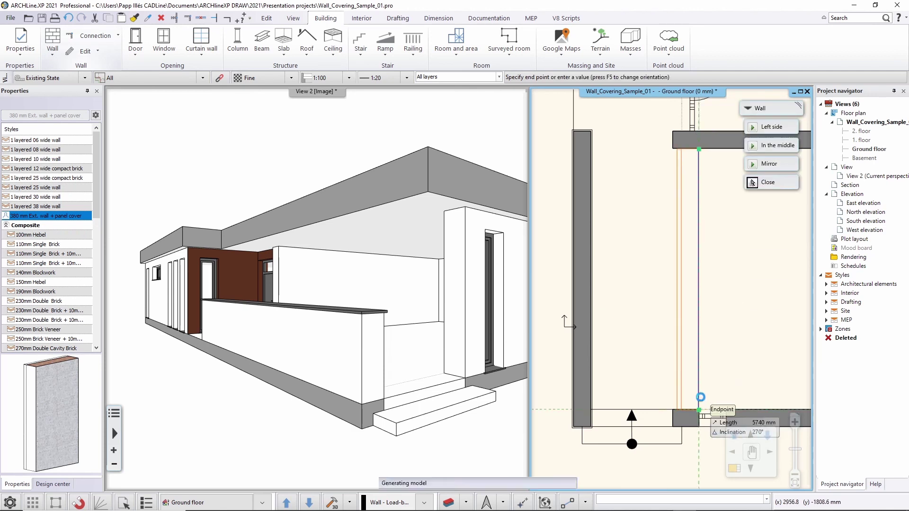
pyautogui.press('Escape')
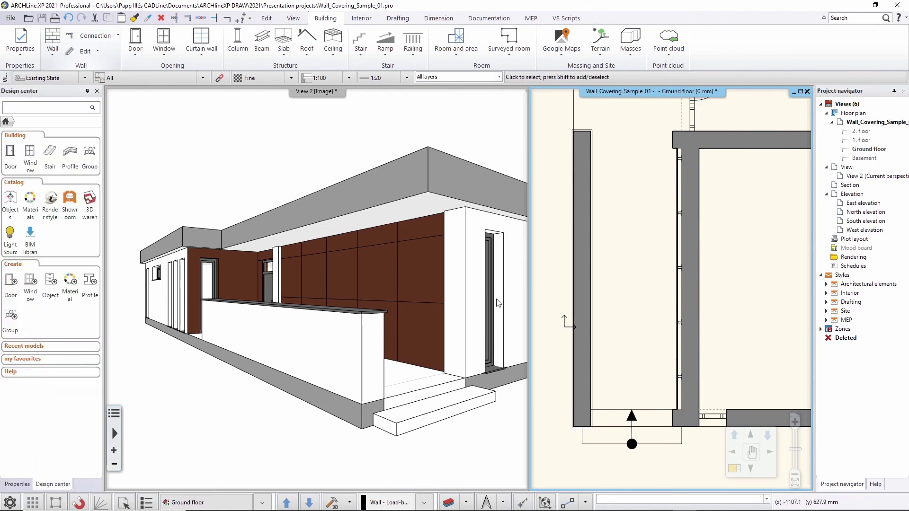